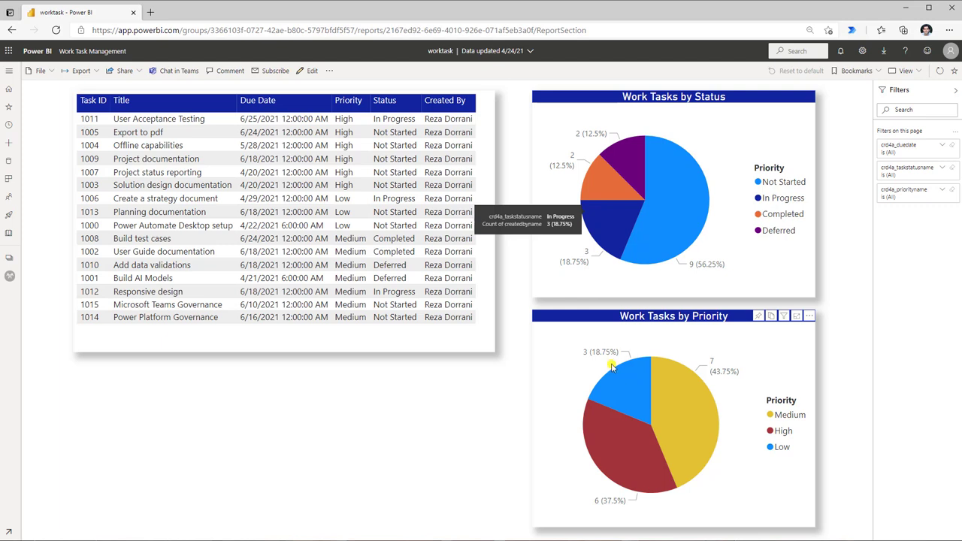
Enter edit mode, import the Power Automate visual from the marketplace, and place it below the table.
mouse_move(609, 239)
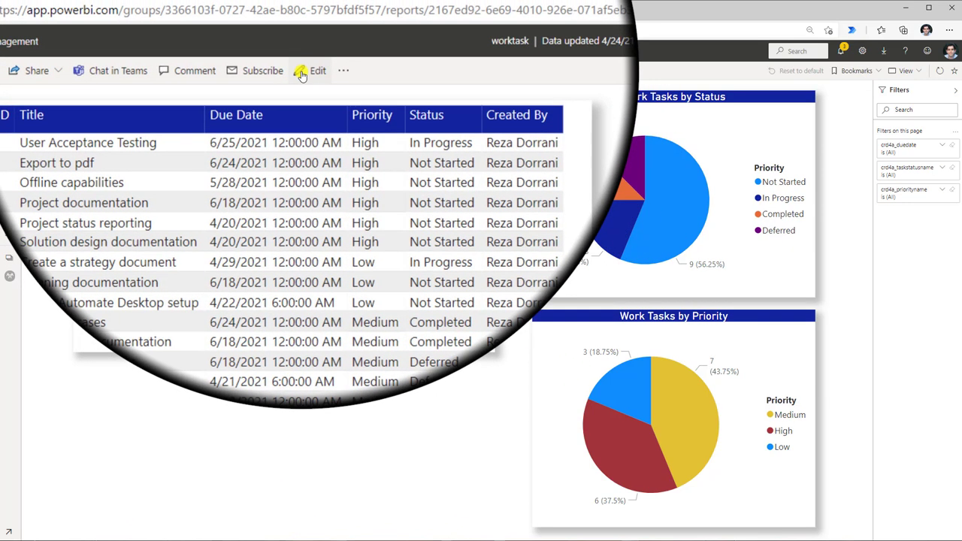
click(311, 70)
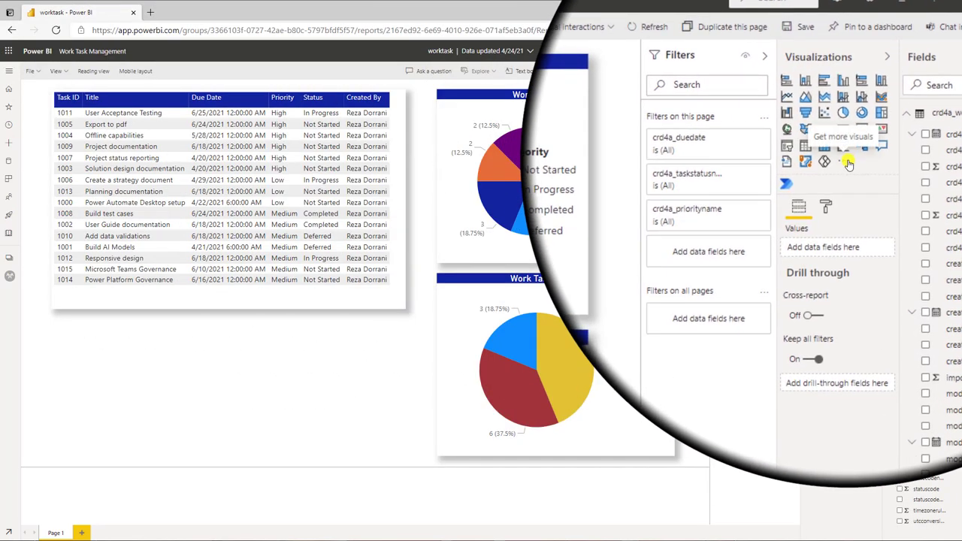
click(846, 162)
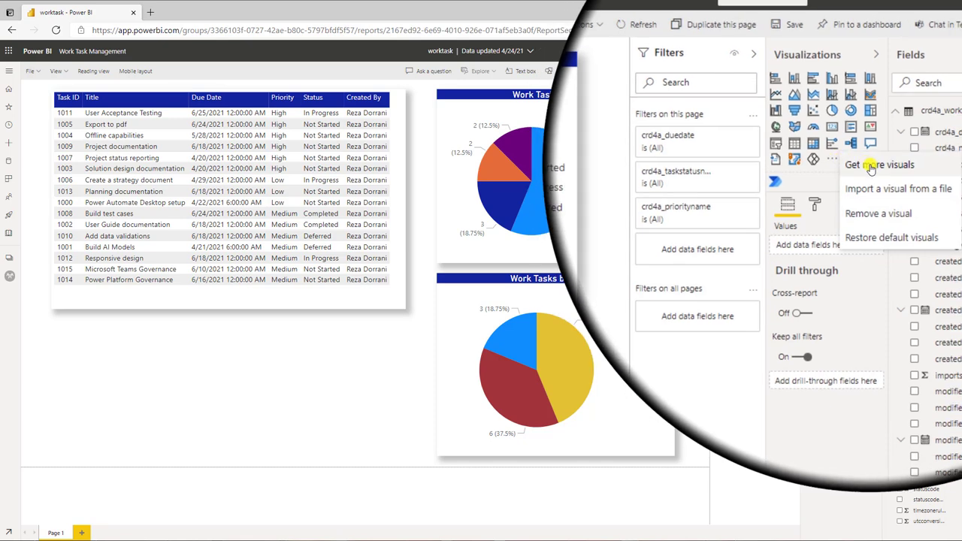
click(870, 166)
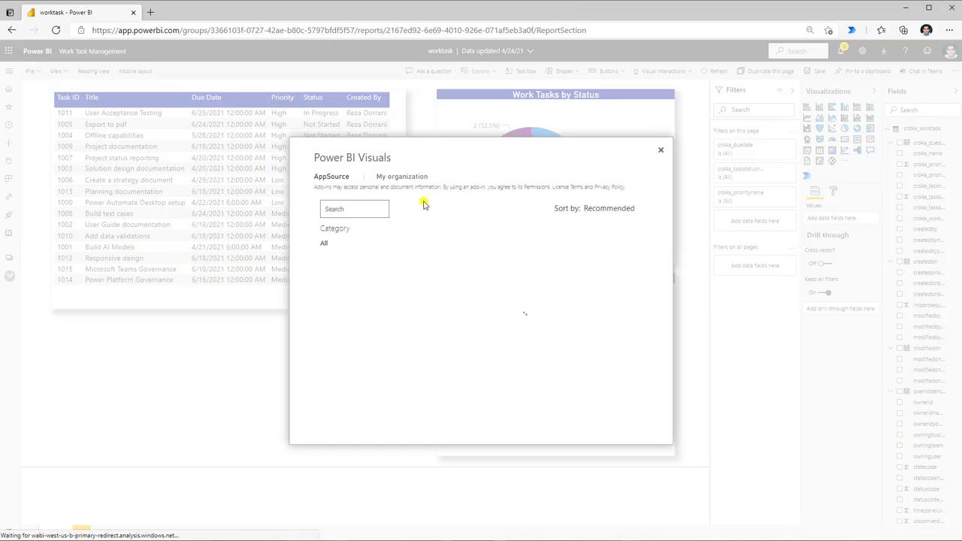
click(365, 209)
text(power automate)
click(379, 209)
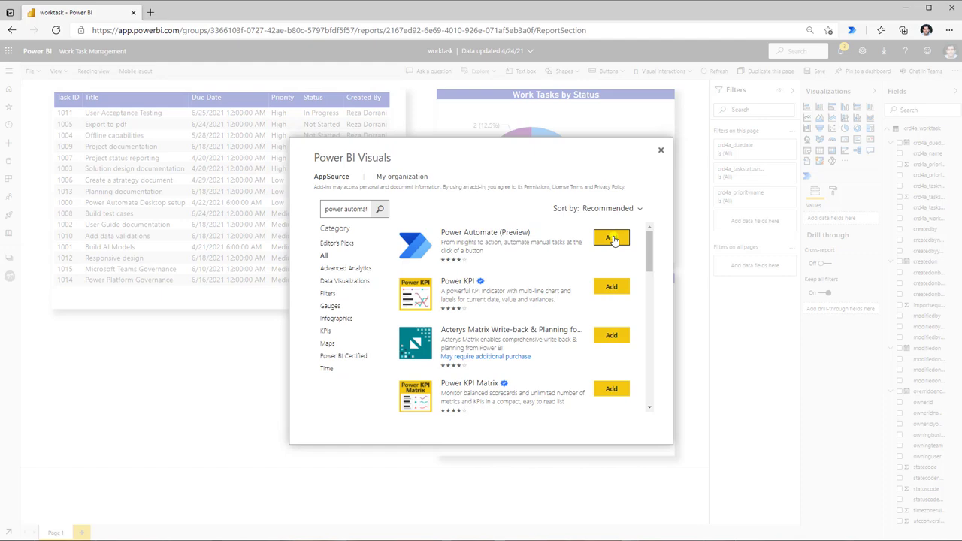
click(611, 239)
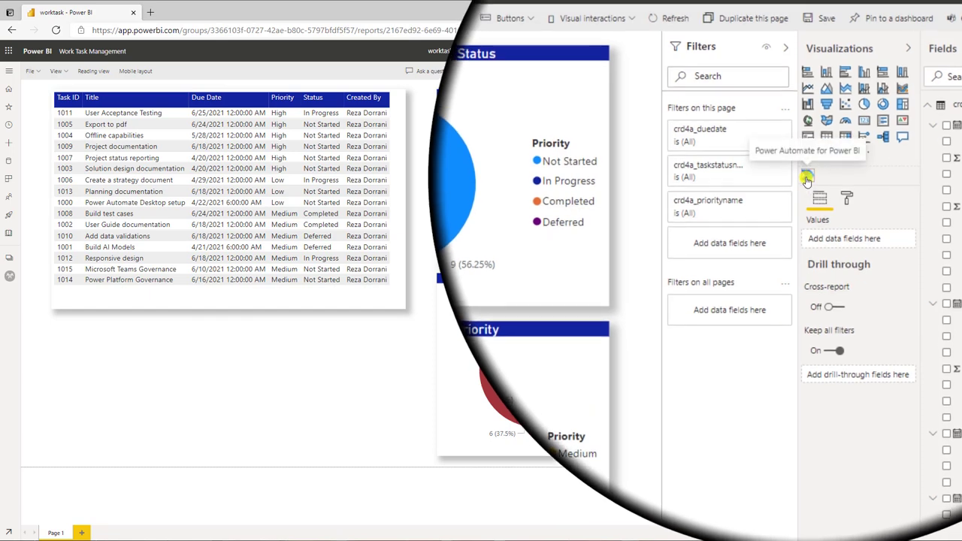
click(806, 176)
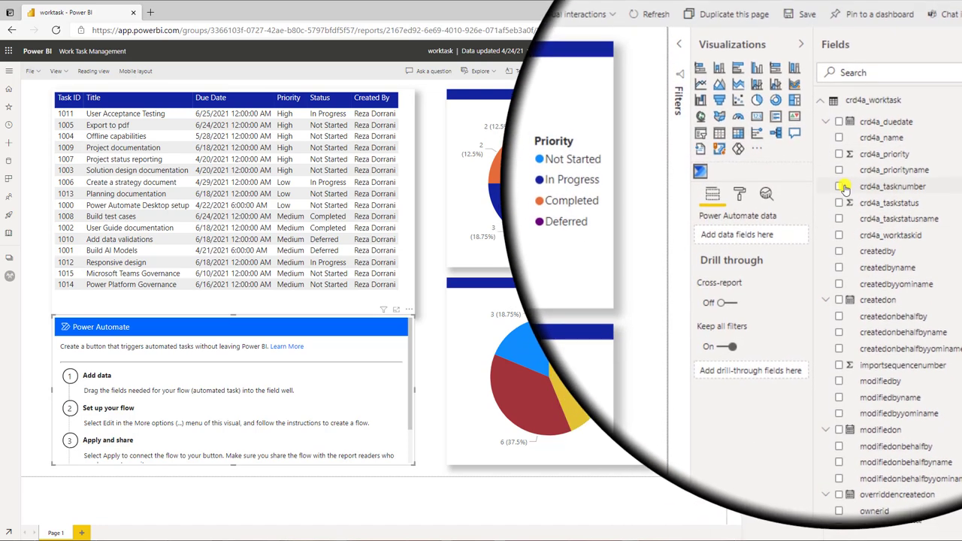
Add crd4a_tasknumber, crd4a_name, crd4a_priorityname and crd4a_duedate to the visual, with duedate as a plain field, not Date Hierarchy.
click(840, 187)
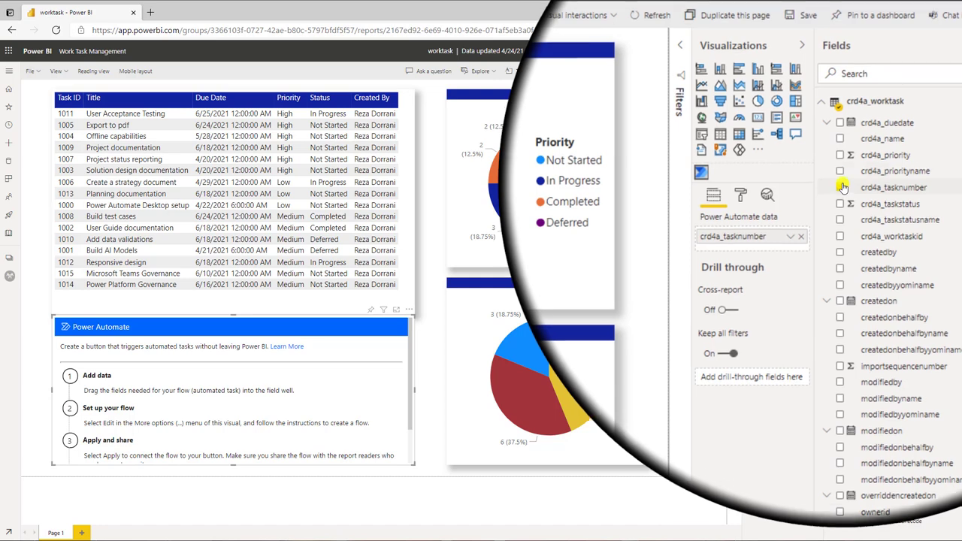
click(842, 138)
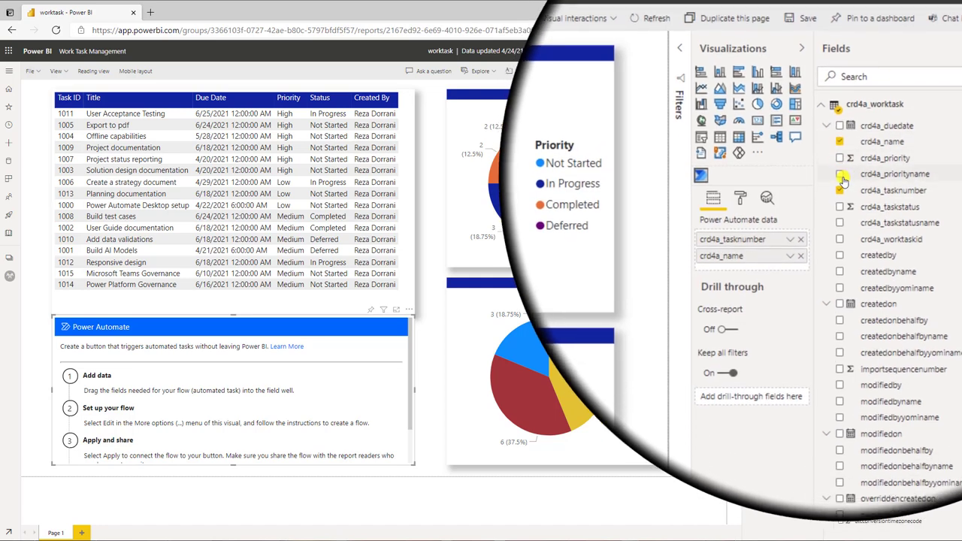
click(840, 175)
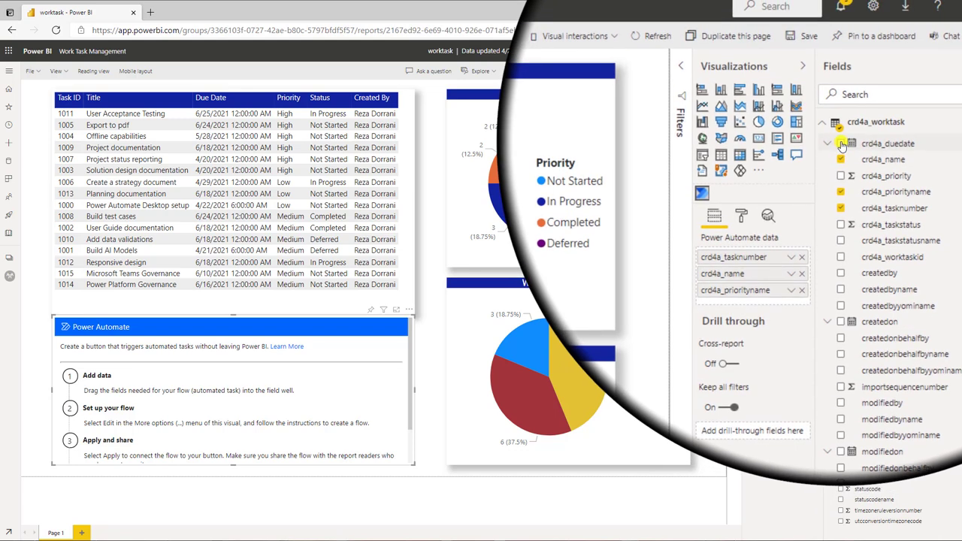
click(841, 144)
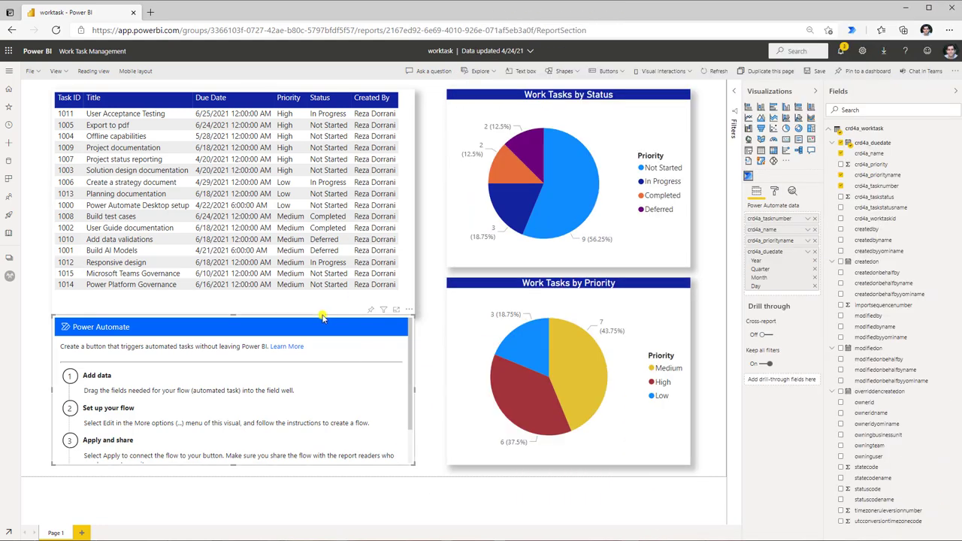
scroll(192, 339, down, 2)
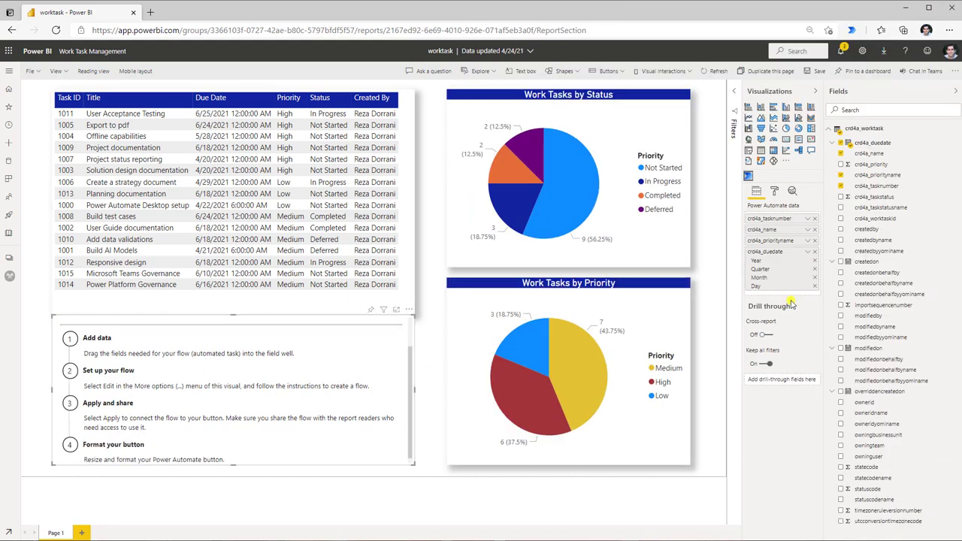
click(808, 251)
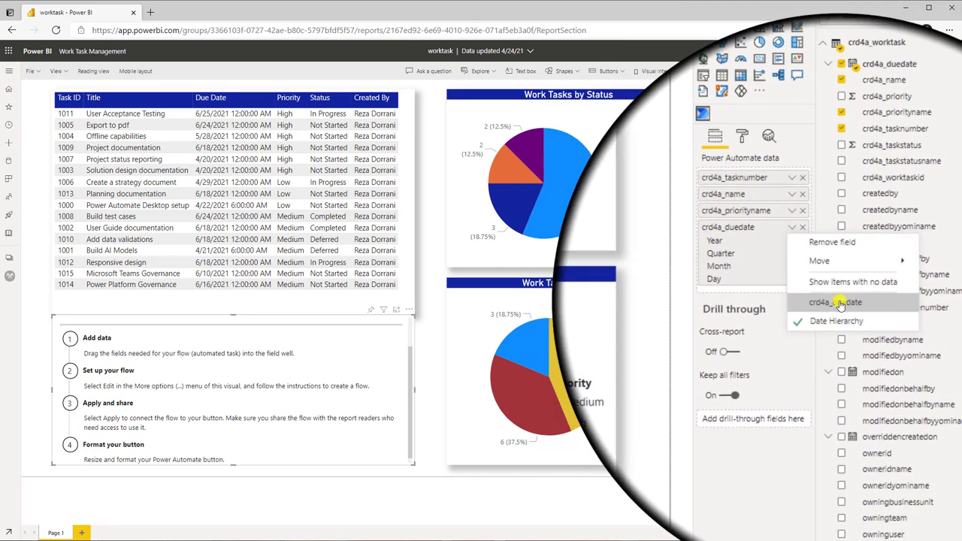
click(850, 324)
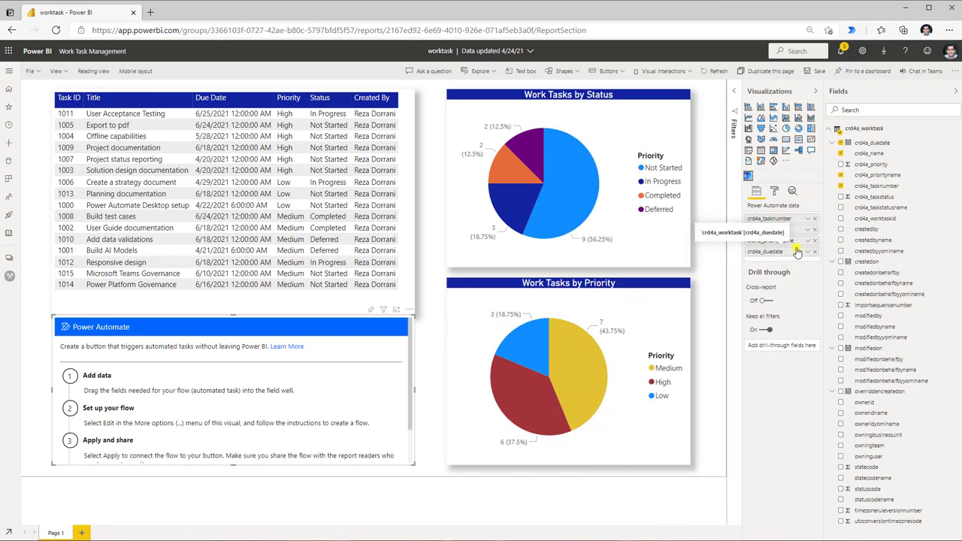
scroll(384, 331, down, 2)
scroll(383, 332, up, 2)
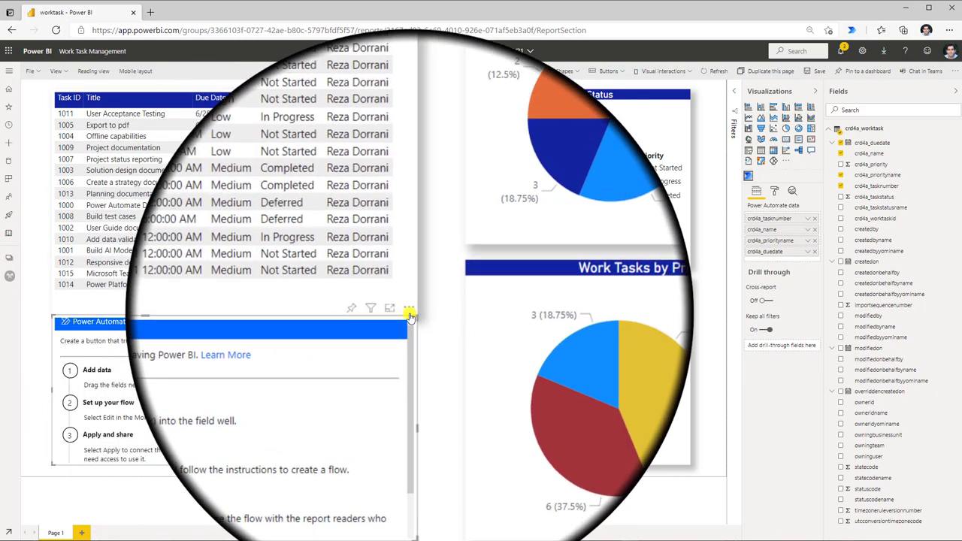
Create a new flow from the visual's 'Send a Teams message from Power BI' template.
click(409, 311)
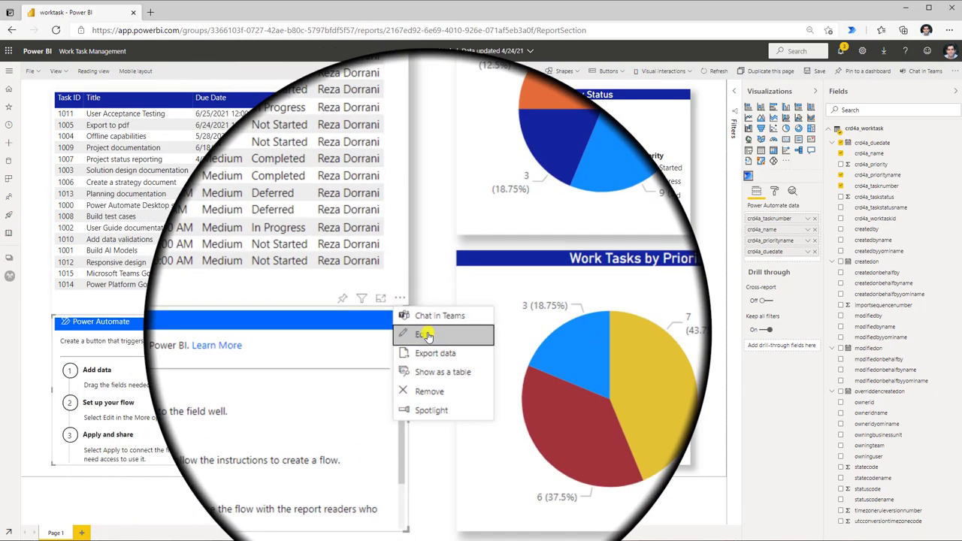
click(429, 342)
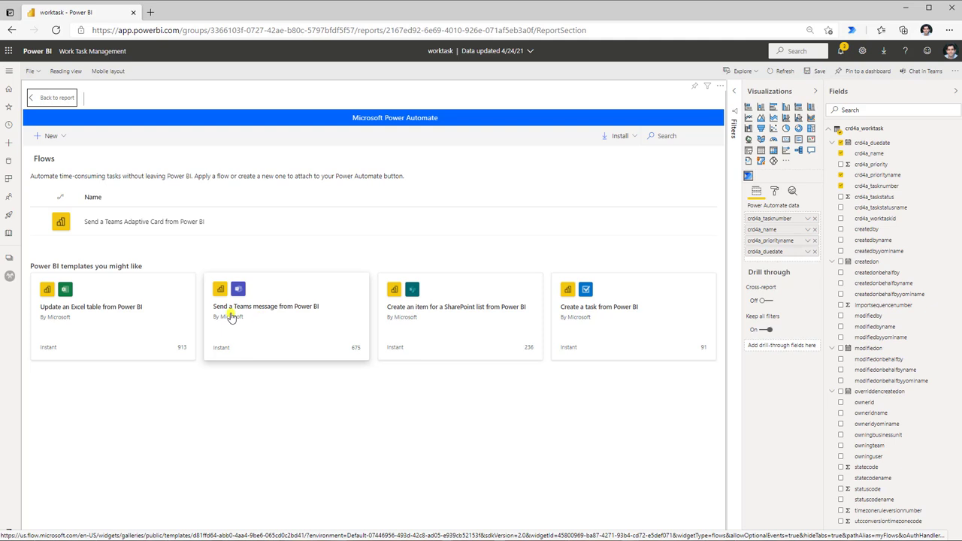
click(287, 319)
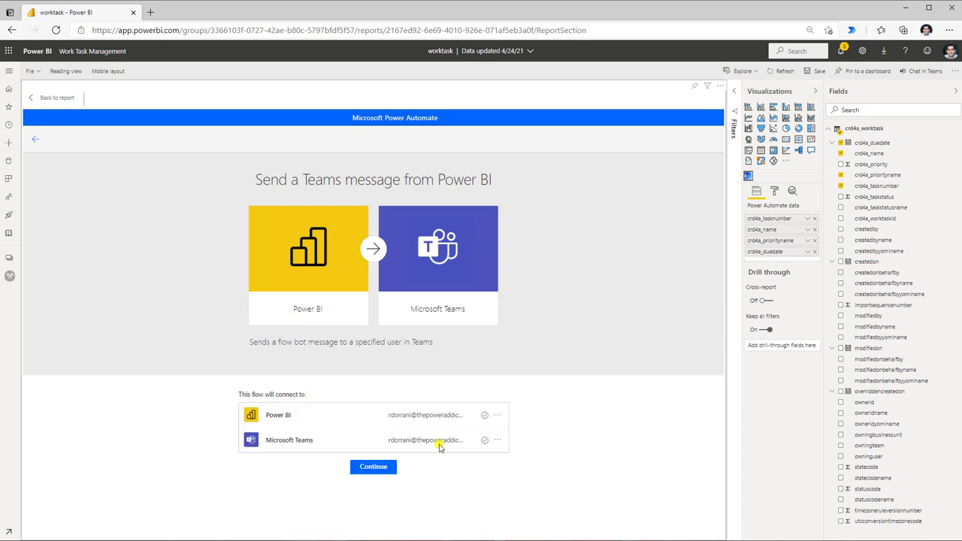
click(373, 467)
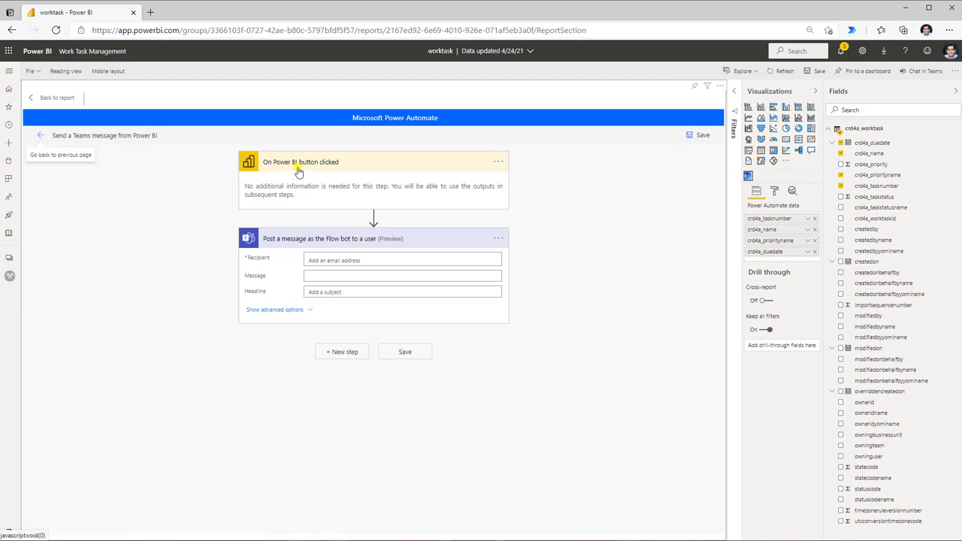
Send the Teams post to the clicking user's User id with crd4a_tasknumber in the message.
click(322, 261)
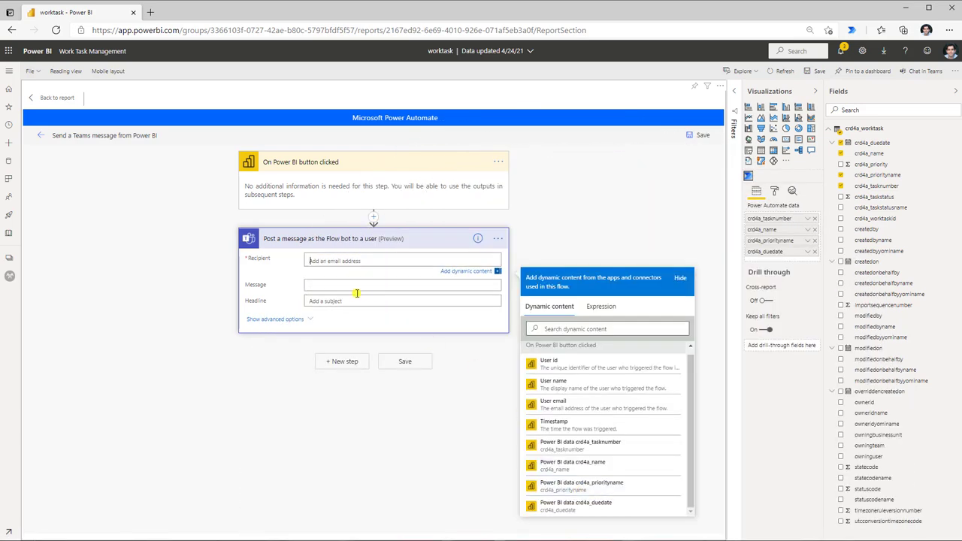
scroll(618, 398, up, 1)
click(553, 369)
click(336, 283)
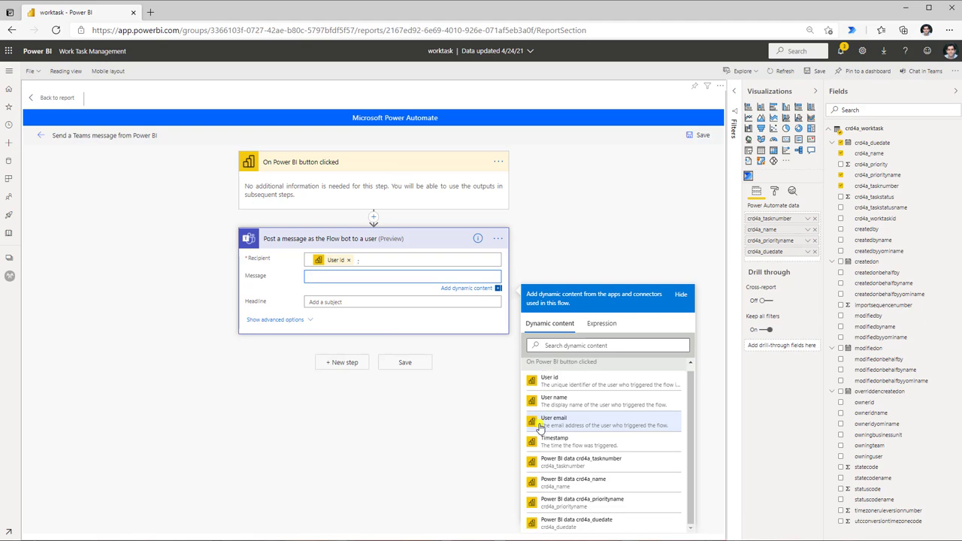
click(580, 459)
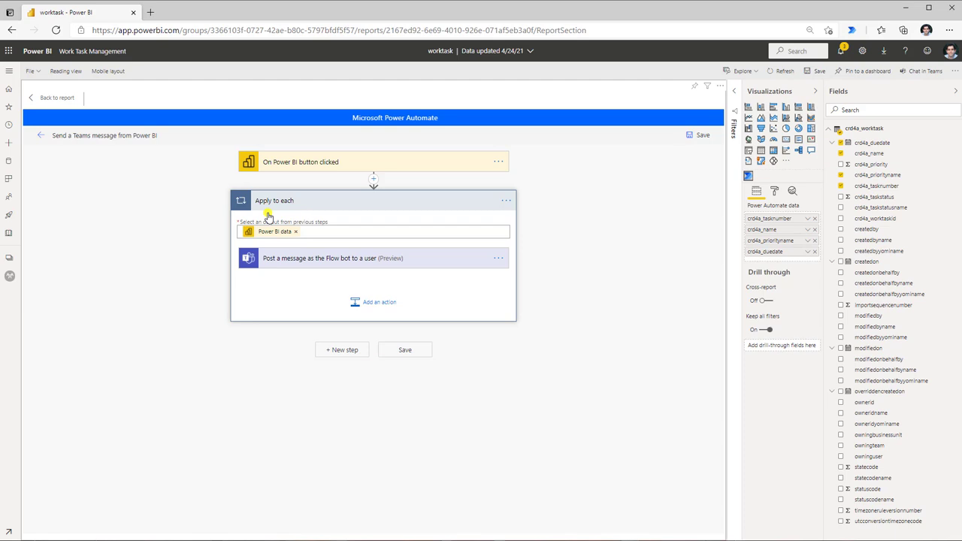
Add three more Power BI data fields, ending with the due date, to the message text.
click(318, 257)
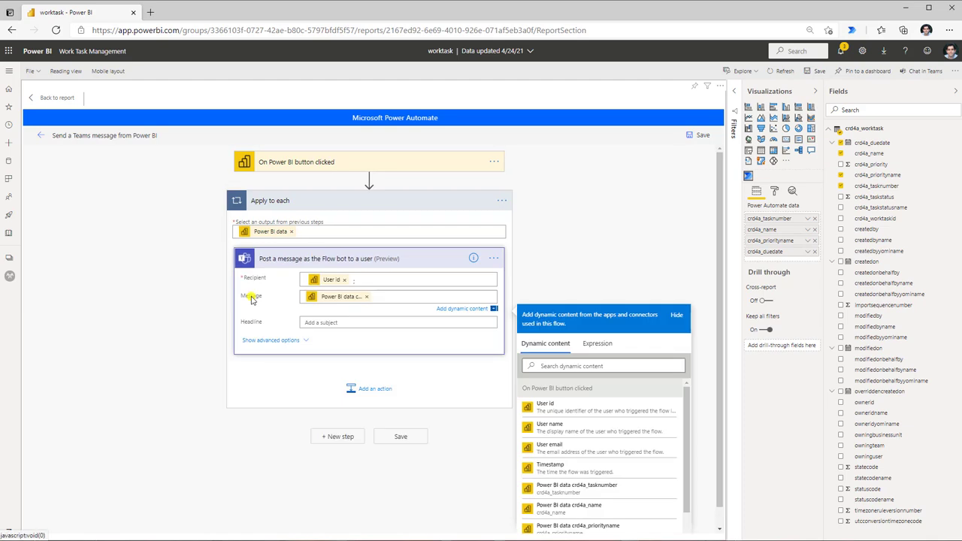
click(342, 299)
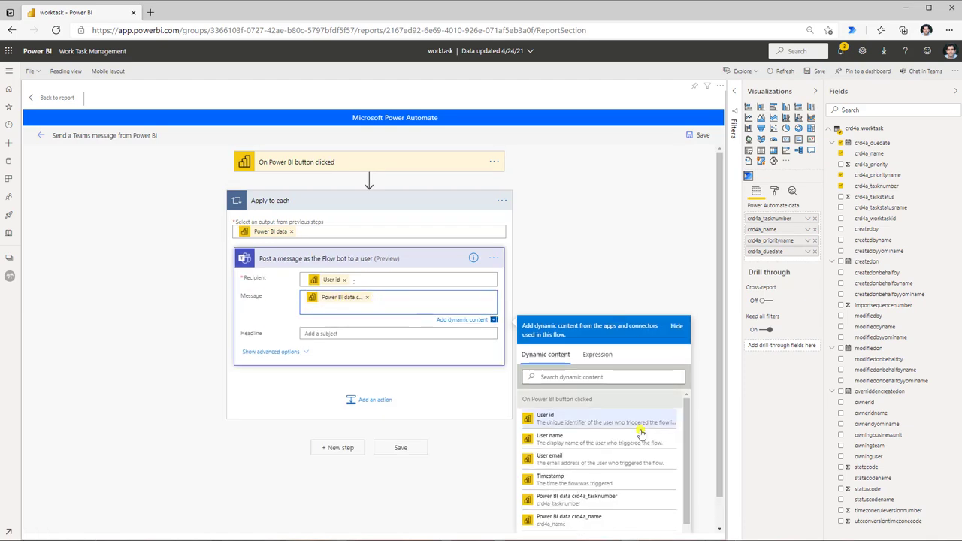
scroll(627, 440, down, 2)
click(615, 465)
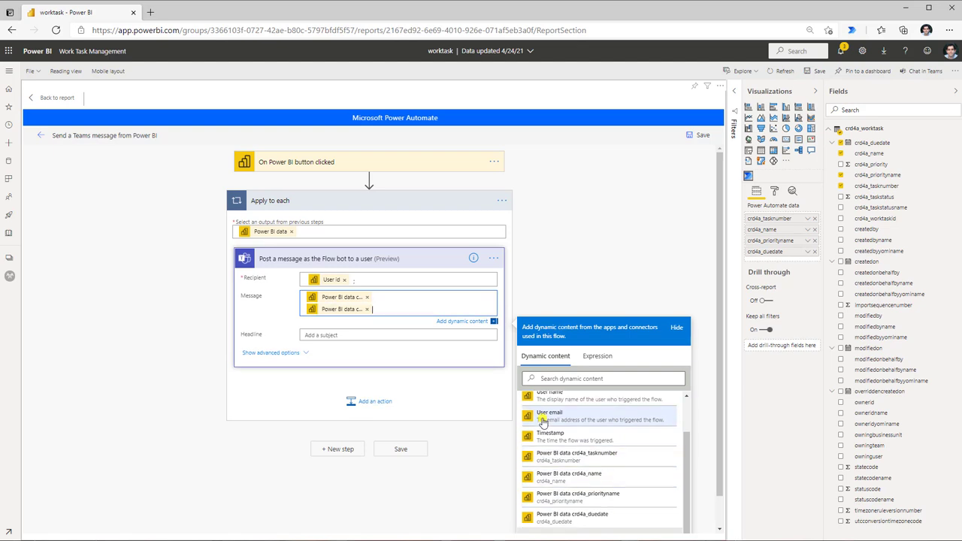
click(591, 501)
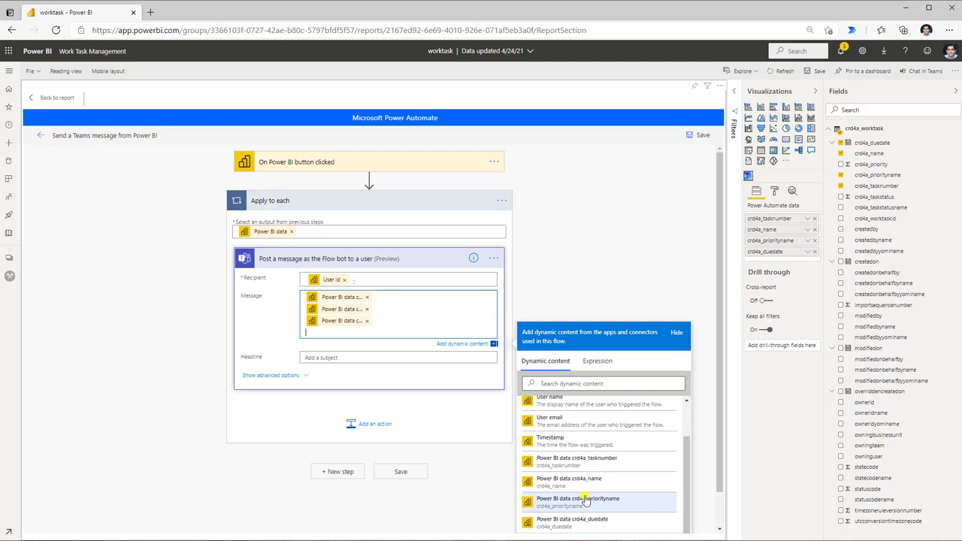
click(575, 511)
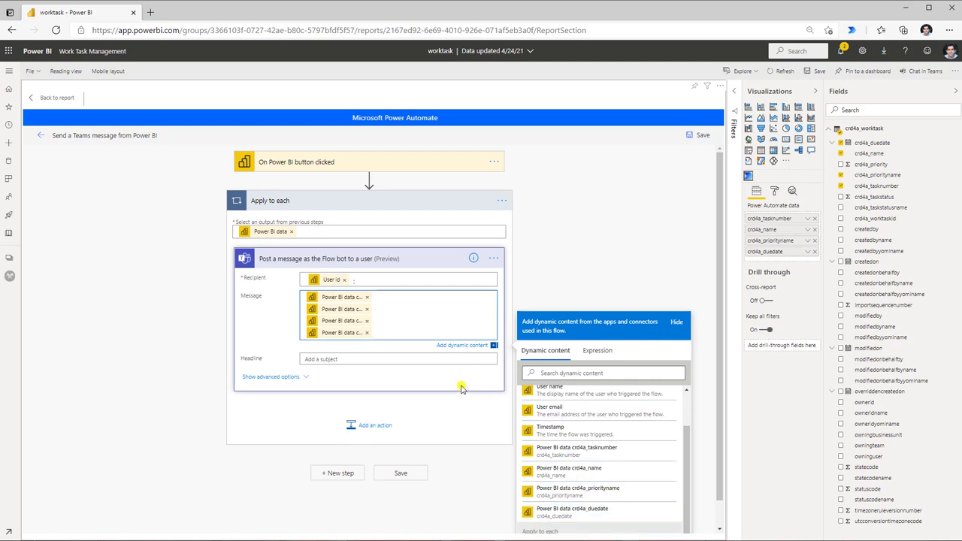
Set the message headline to 'Power BI data' and save the flow.
click(342, 358)
text(Power BI data)
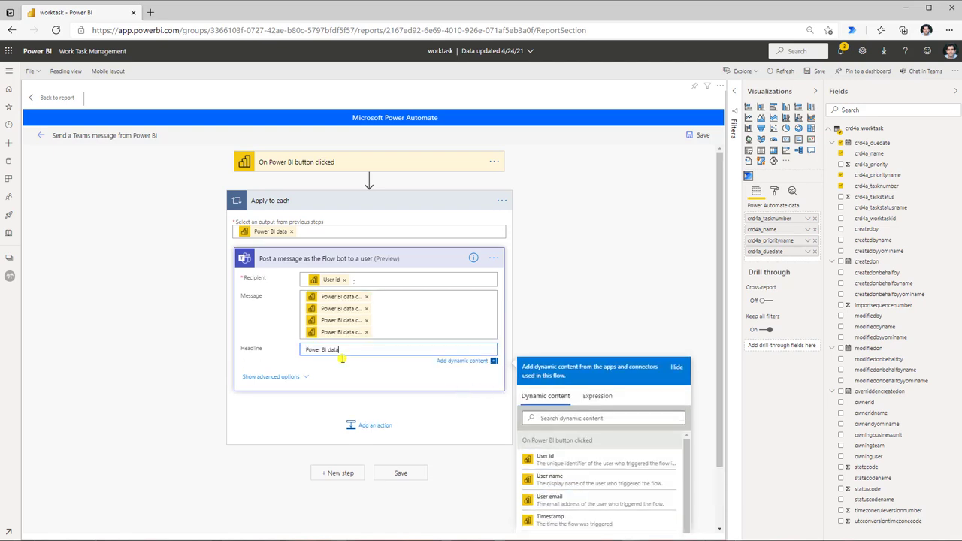
scroll(342, 359, down, 1)
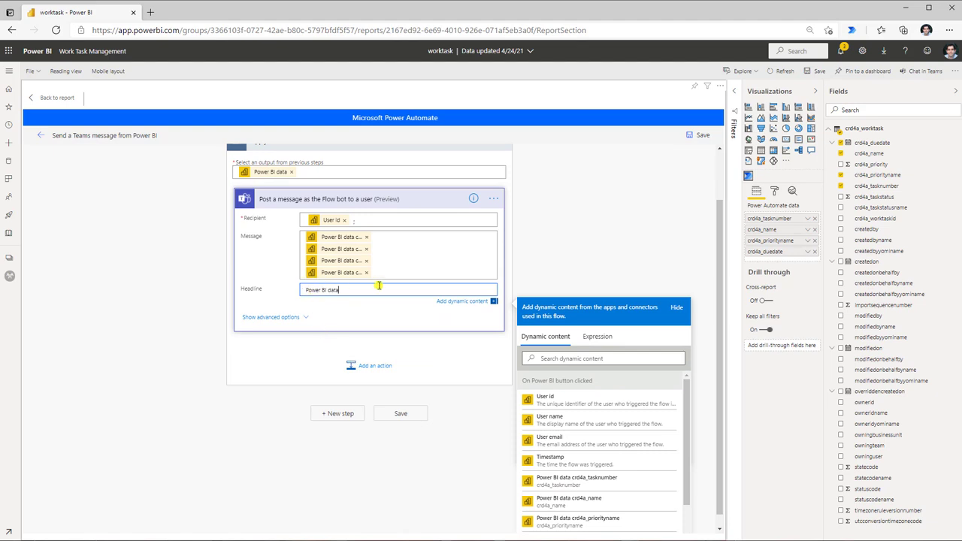
scroll(383, 288, up, 1)
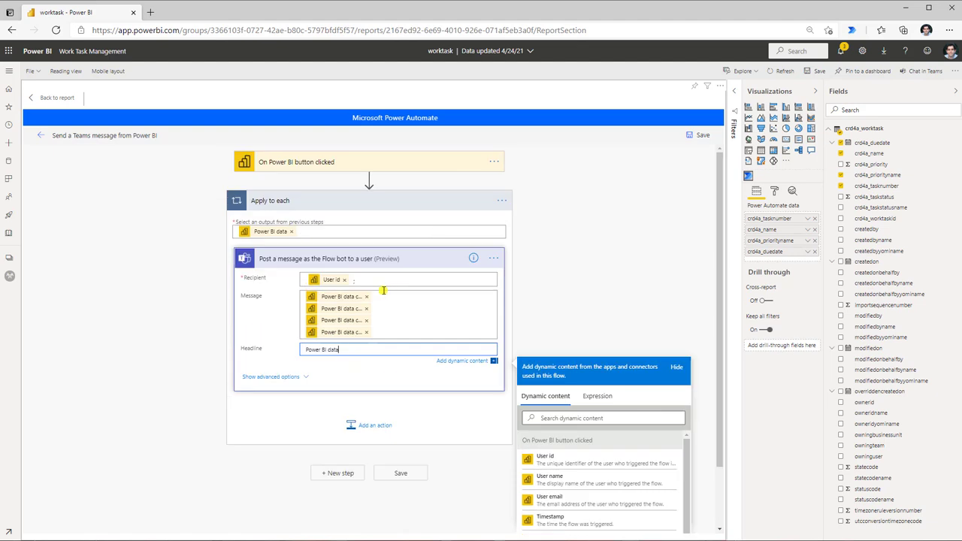
click(699, 135)
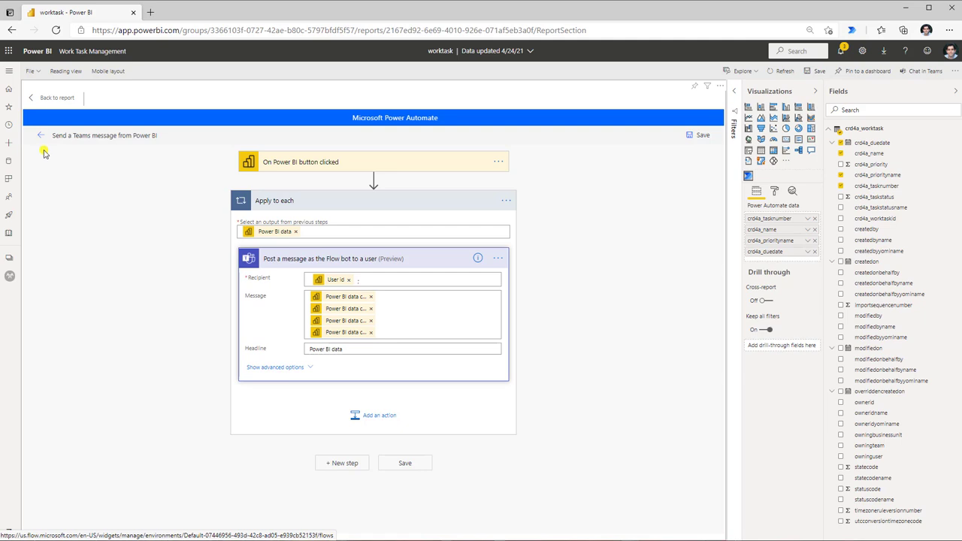
Apply the Teams message flow to the report button and return to the report.
click(41, 136)
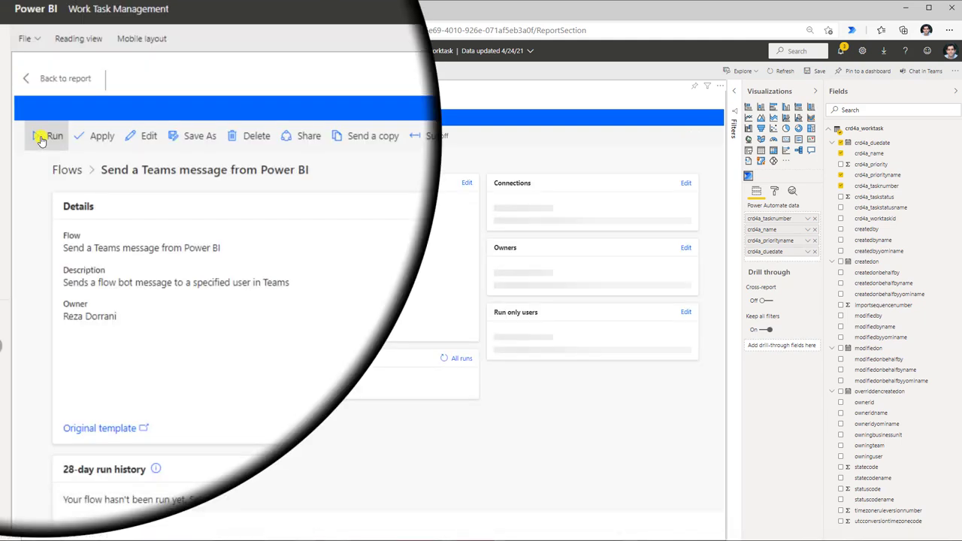
click(81, 140)
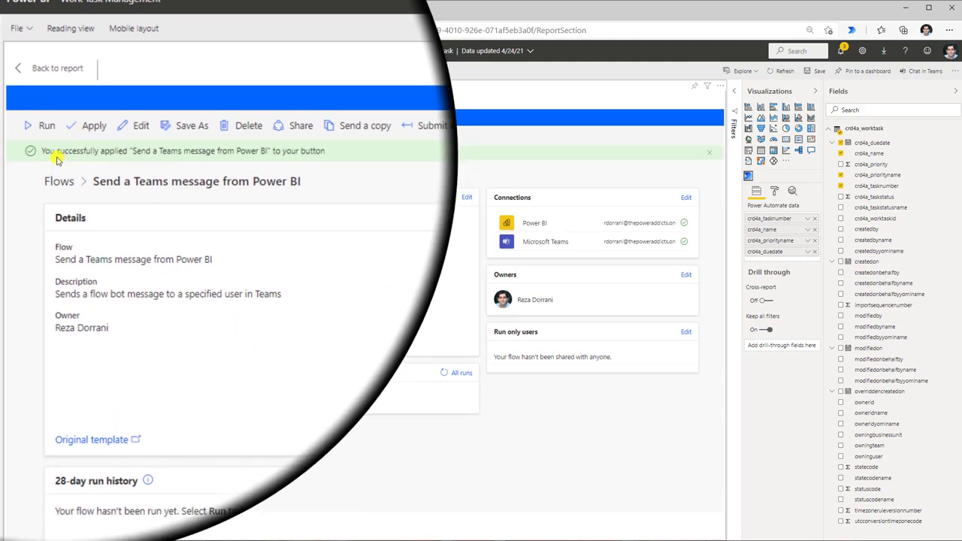
click(60, 102)
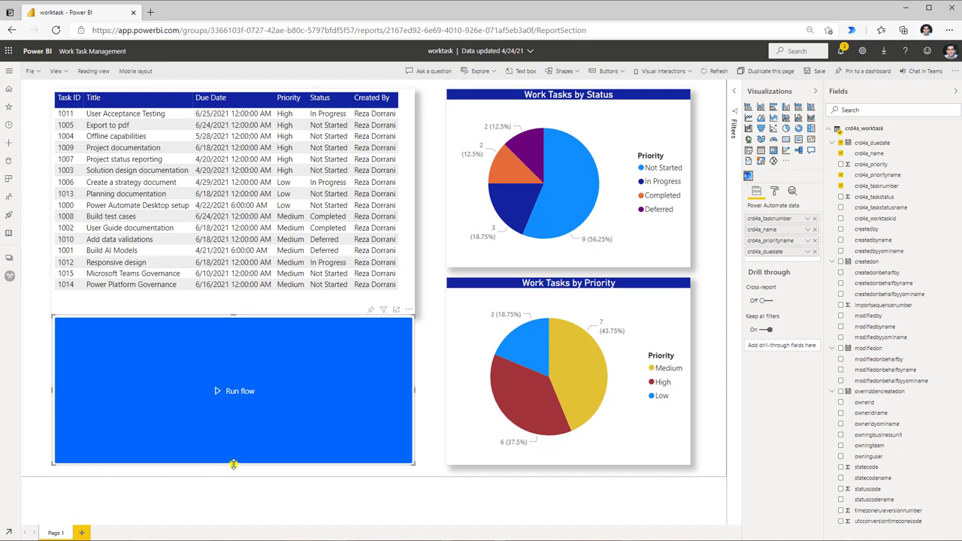
Shorten the Run flow button's height and save the report.
drag(233, 464, 218, 367)
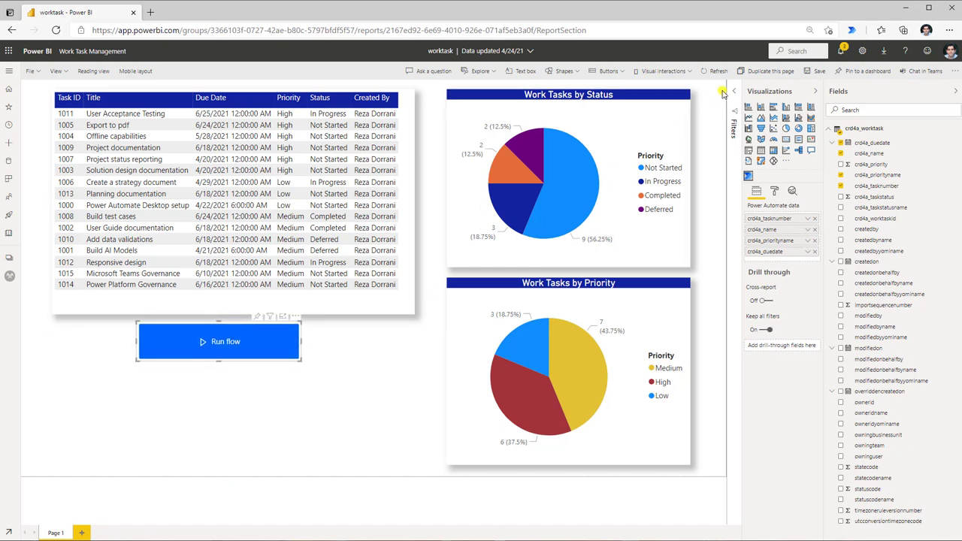
click(817, 70)
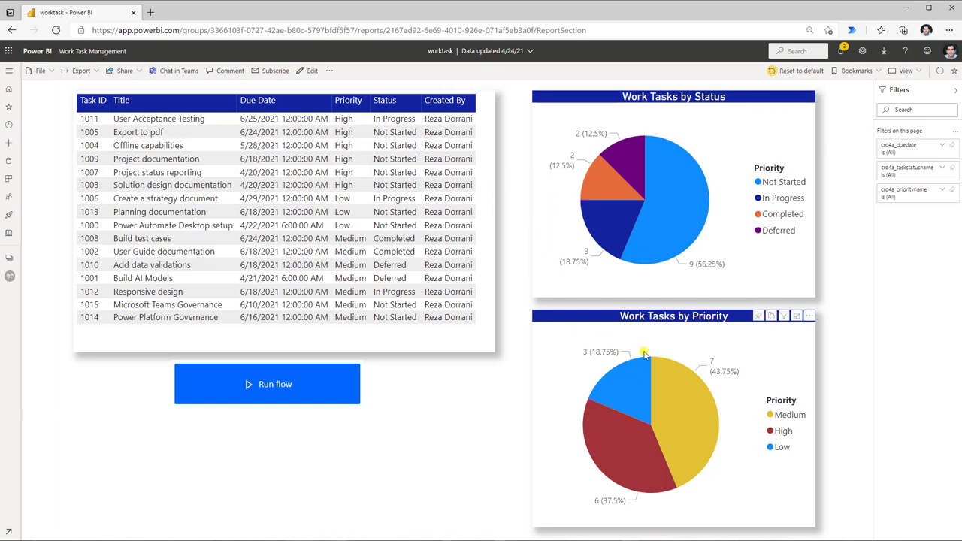
Filter the report to High priority tasks due on or before 4/24/2021.
click(940, 194)
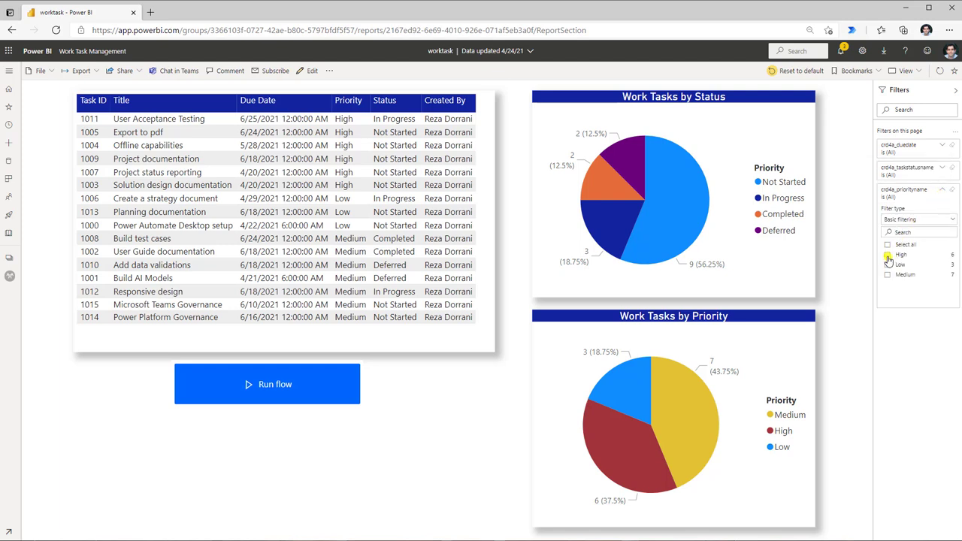
click(887, 254)
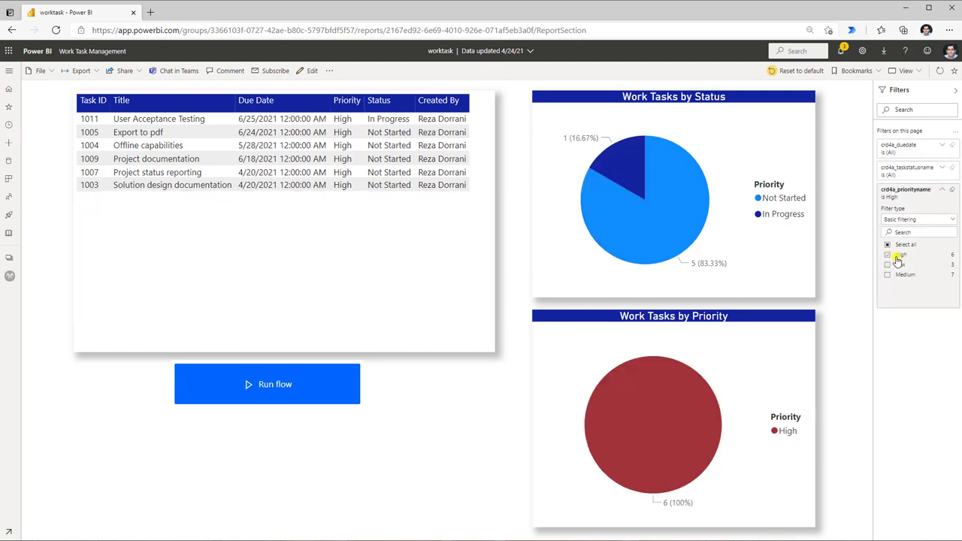
click(942, 144)
click(918, 201)
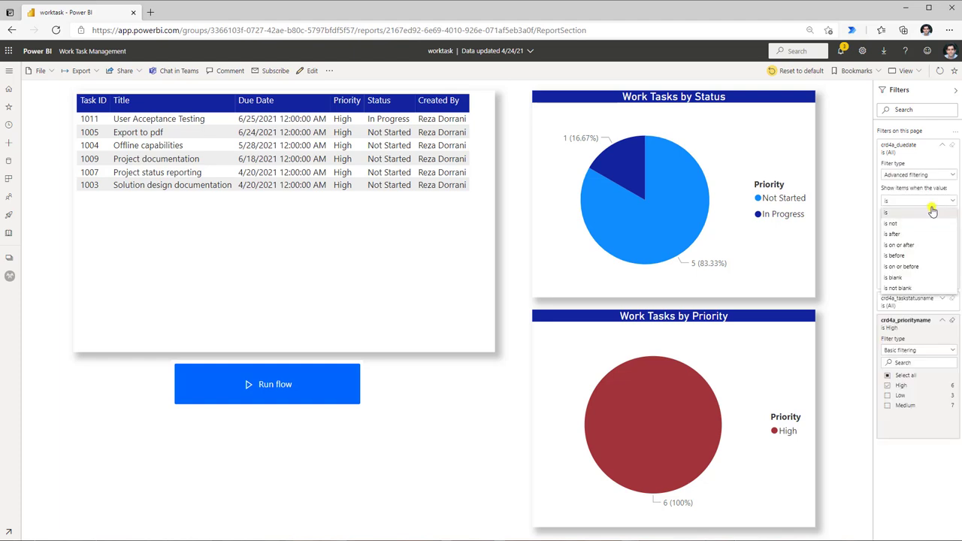
click(915, 268)
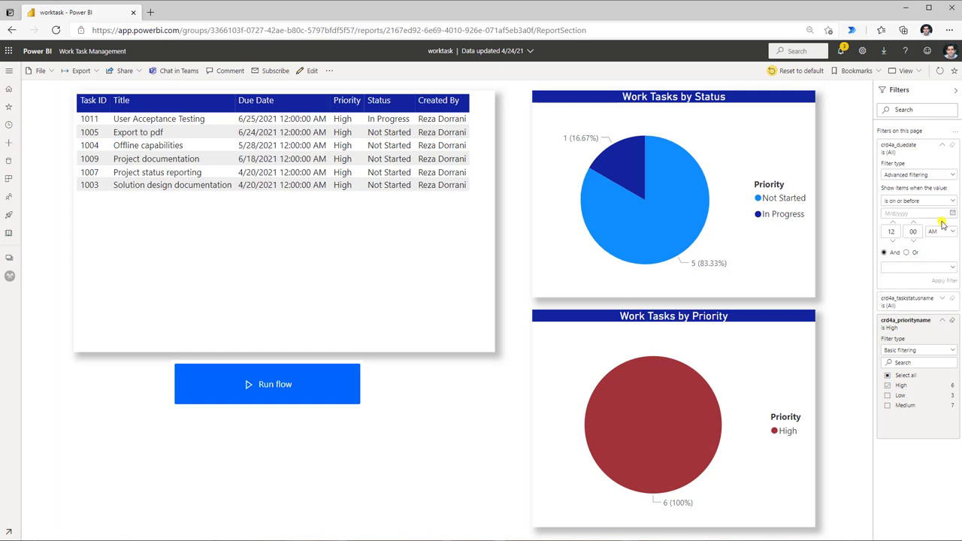
click(952, 214)
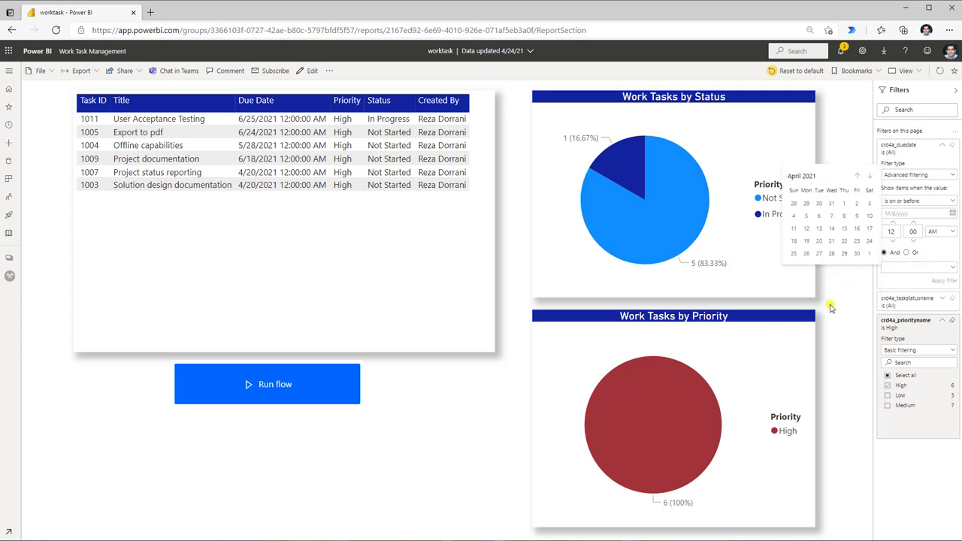
click(870, 242)
click(943, 282)
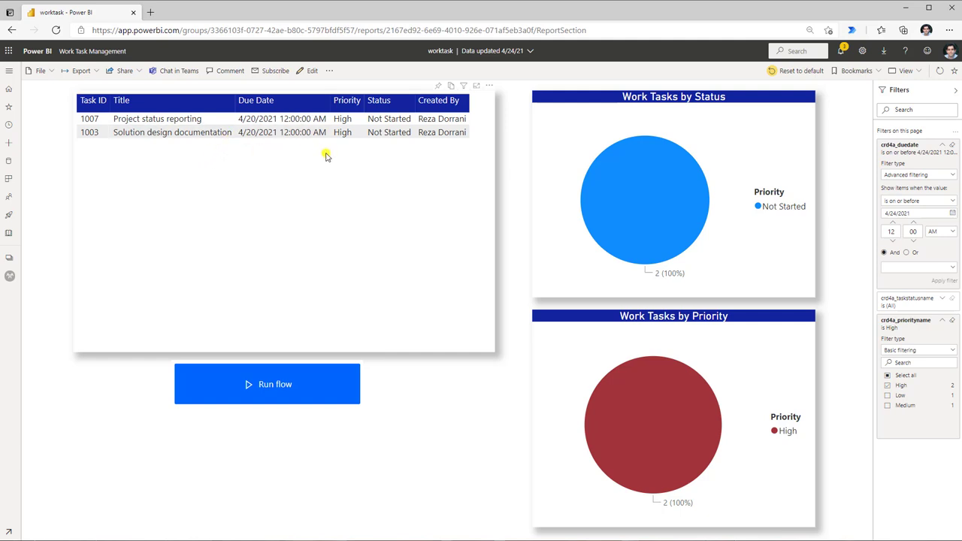
Run the flow, confirm Teams cards for tasks 1003 and 1007, then return to Power BI.
click(275, 391)
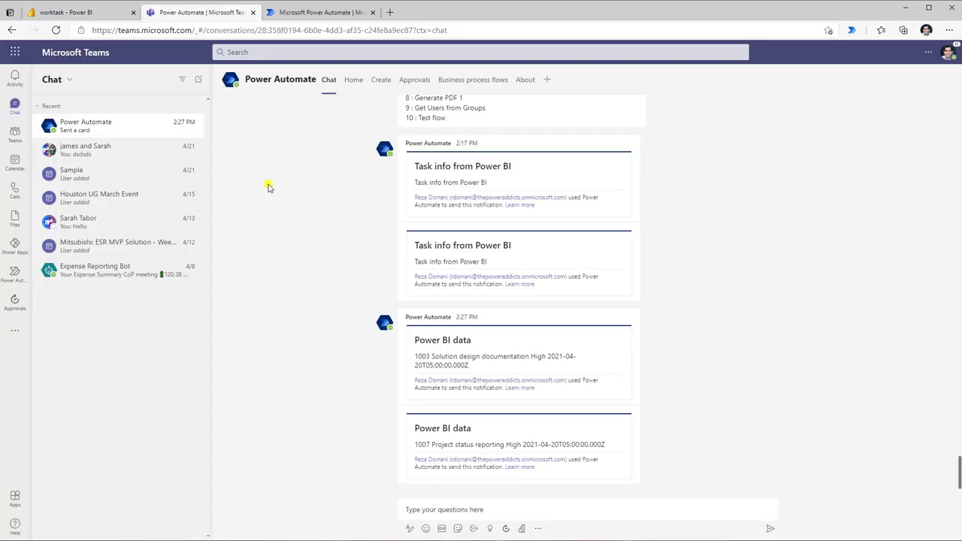
mouse_move(244, 88)
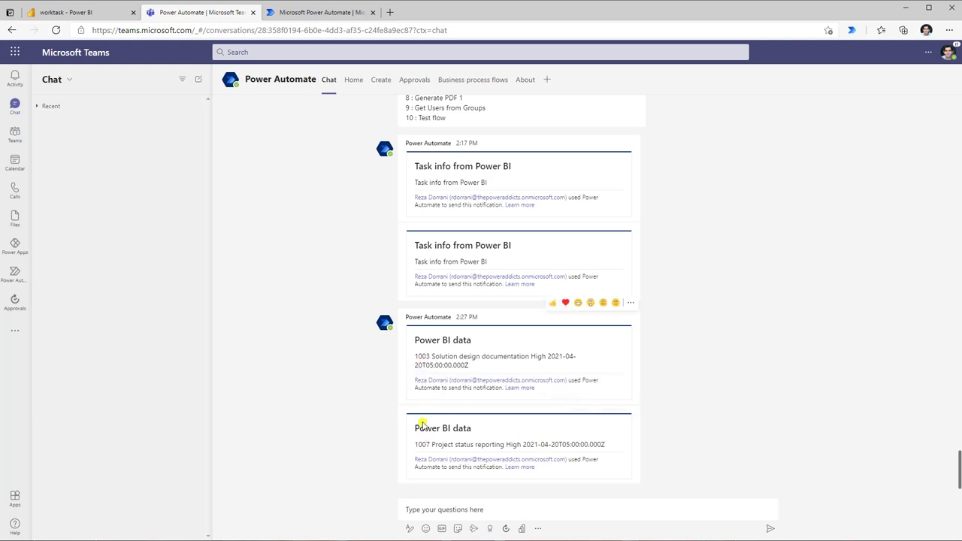
click(68, 12)
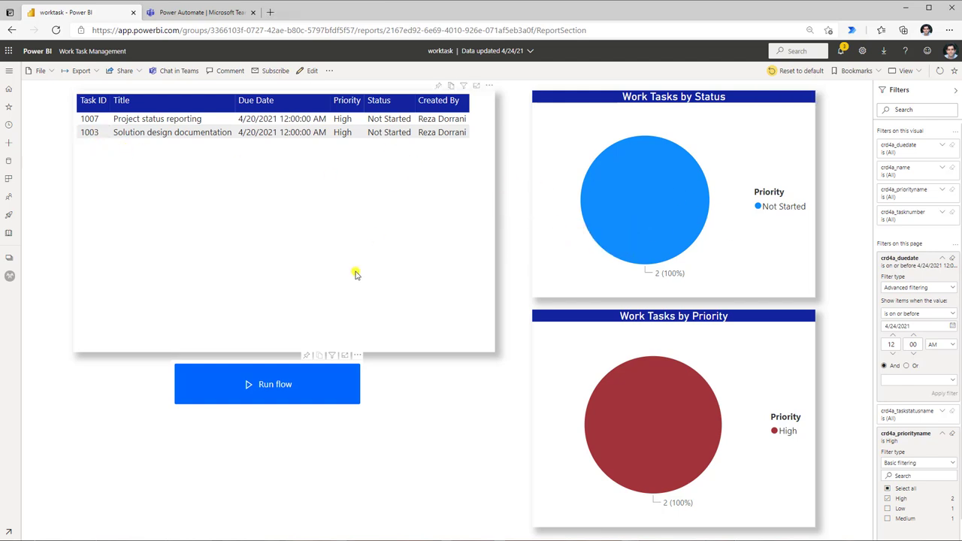
Switch to editing and open the 'Send a Teams message from Power BI' flow in the editor.
click(310, 71)
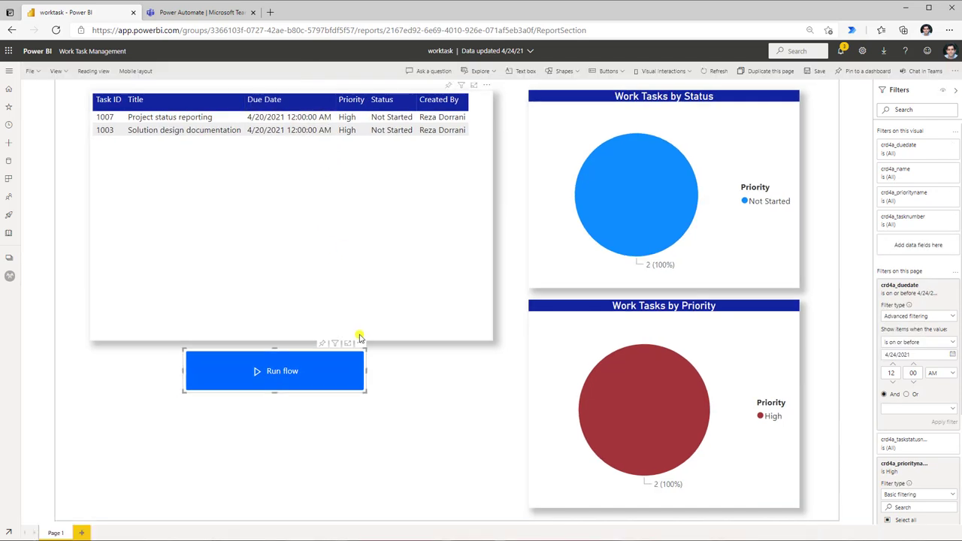
click(357, 355)
click(290, 310)
click(303, 335)
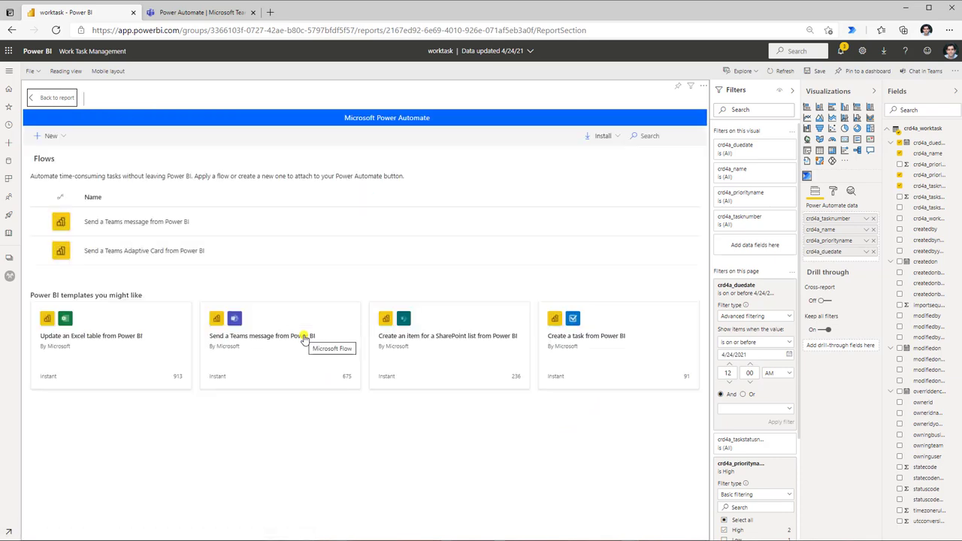
mouse_move(213, 224)
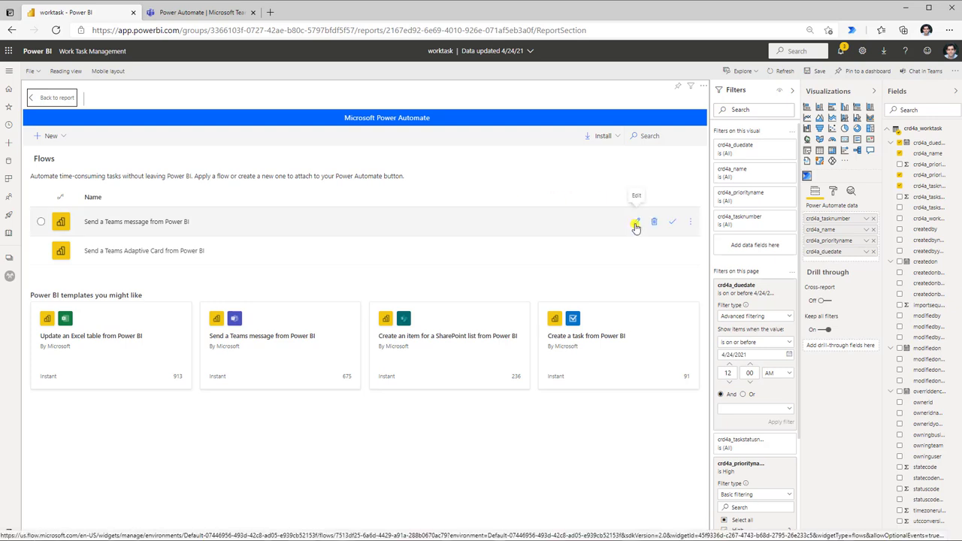
click(635, 225)
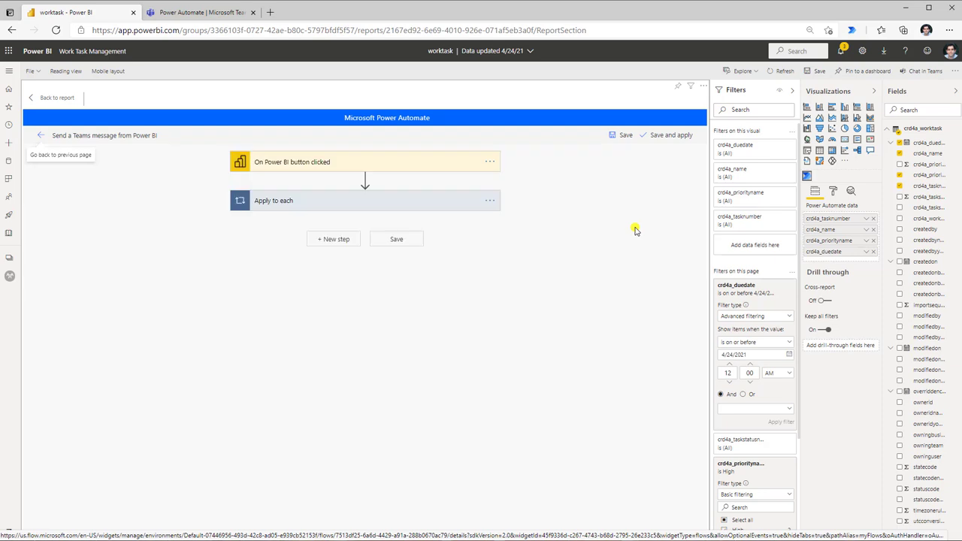
Check the latest run in the flow's run history, which succeeded over 2 items.
click(391, 202)
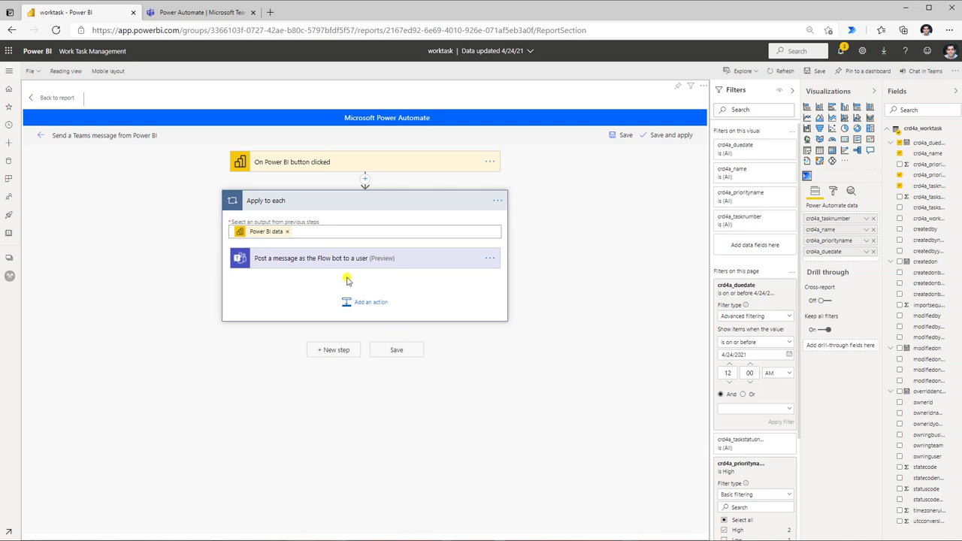
click(43, 136)
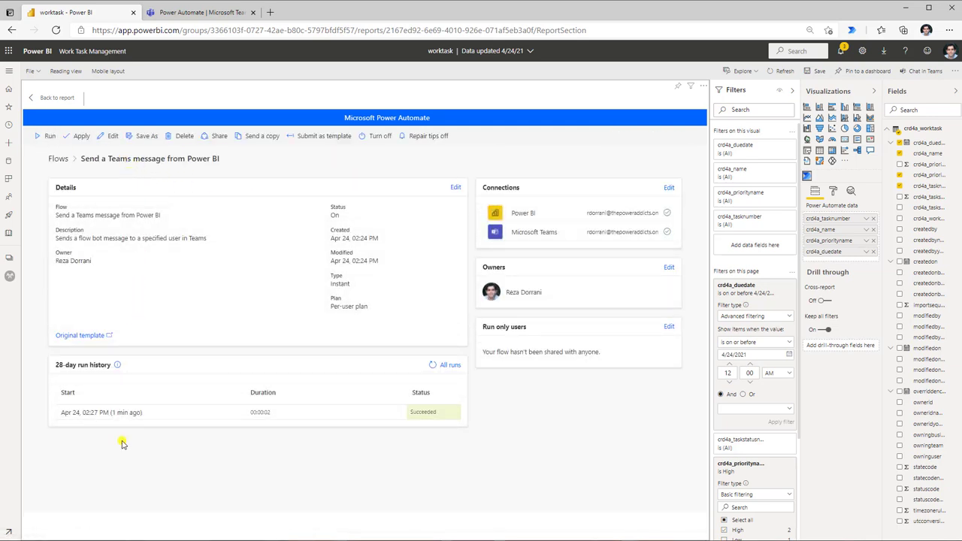
click(108, 412)
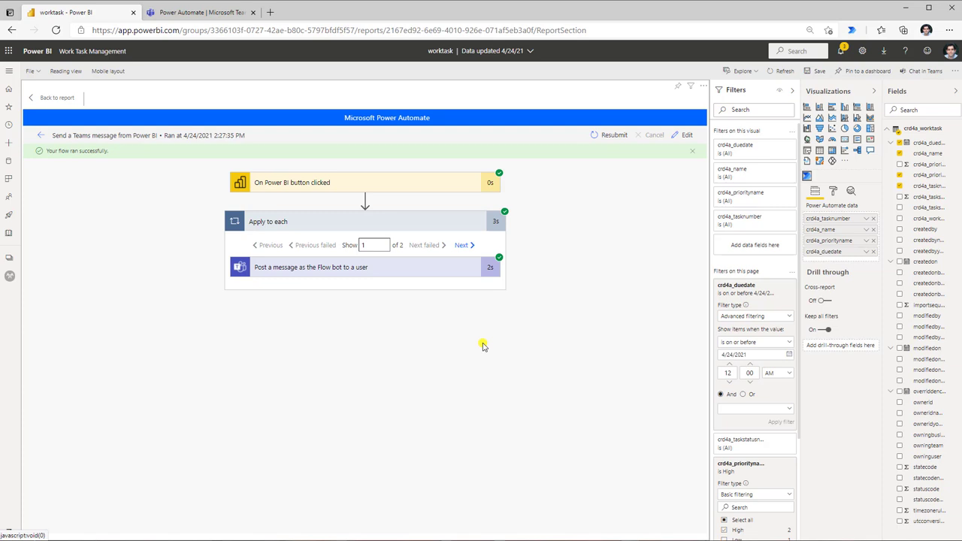
click(41, 135)
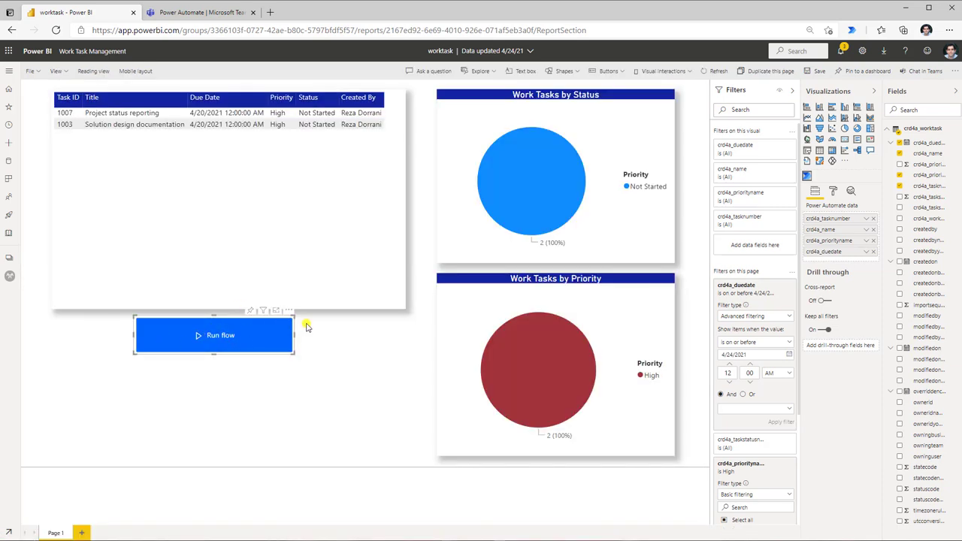
Replace the button label 'Run flow' with 'Send data from Power BI to ✨ Teams'.
click(290, 314)
click(834, 191)
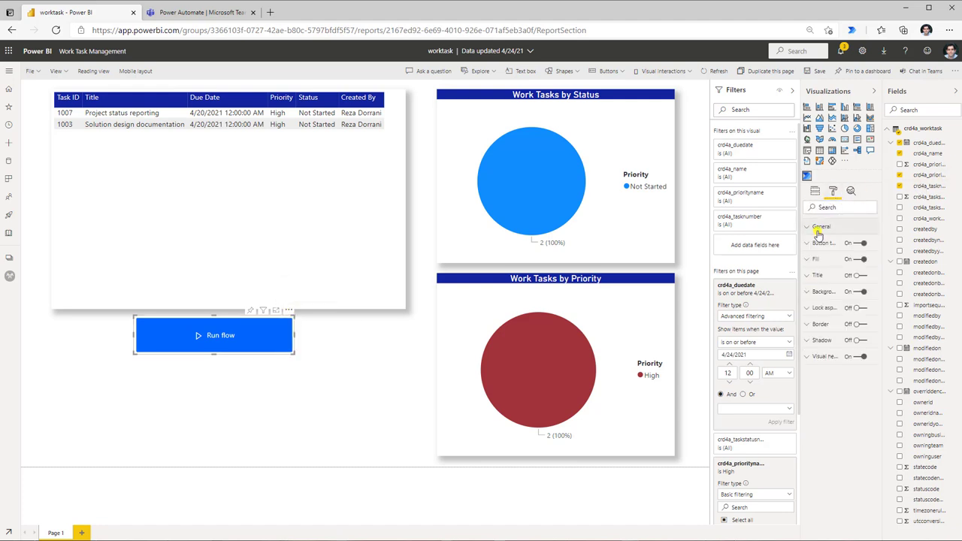
drag(800, 191, 759, 191)
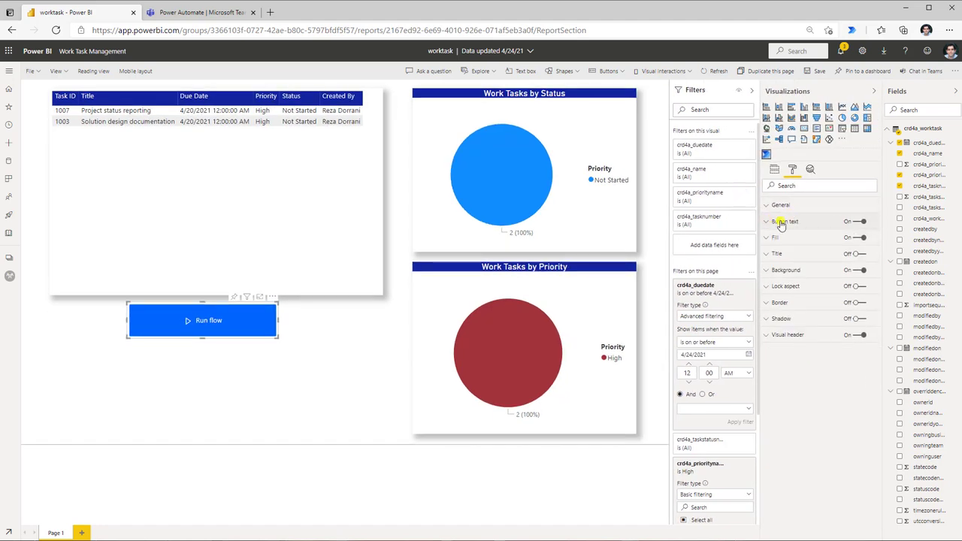
click(770, 224)
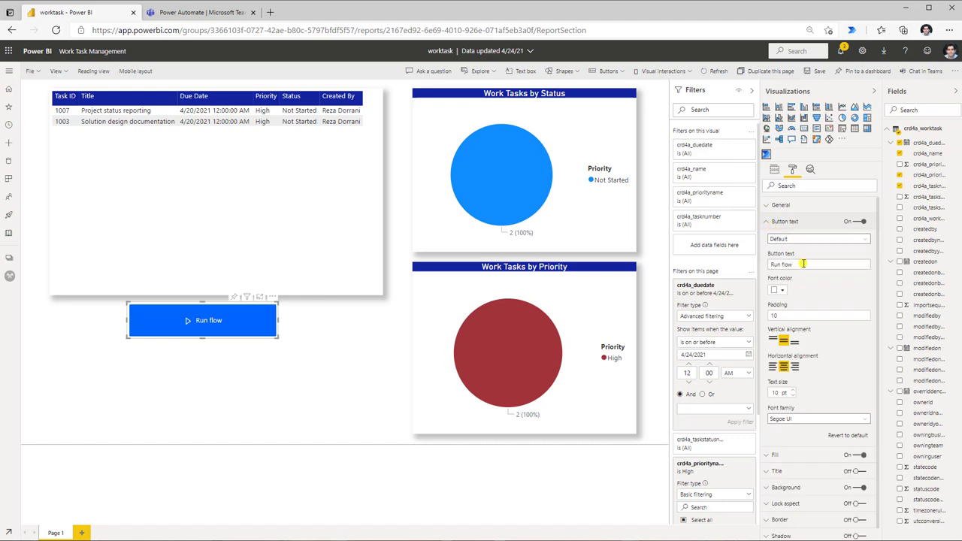
text(Send data from Power BI to 🐝 Teams)
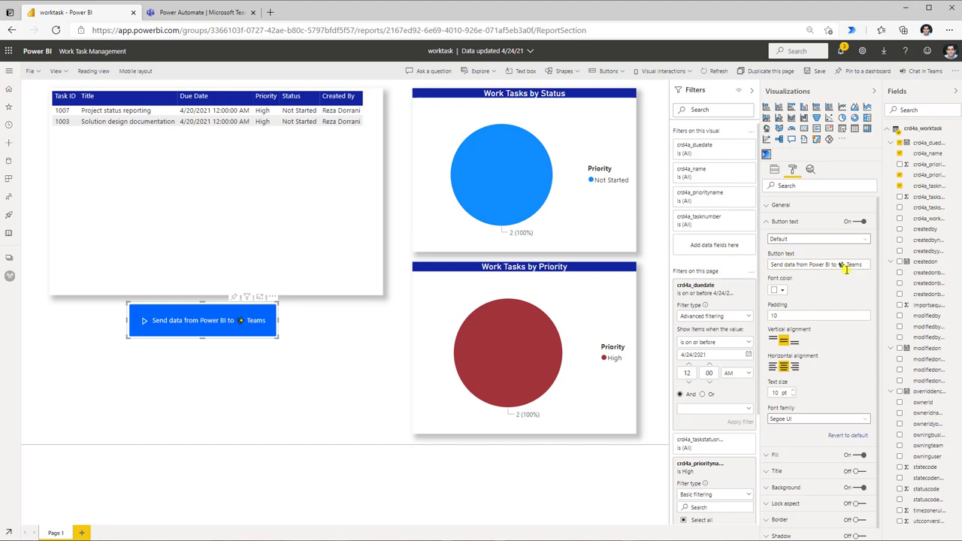
Give the button a dark blue background fill and reopen its label settings for text size.
click(774, 222)
click(775, 236)
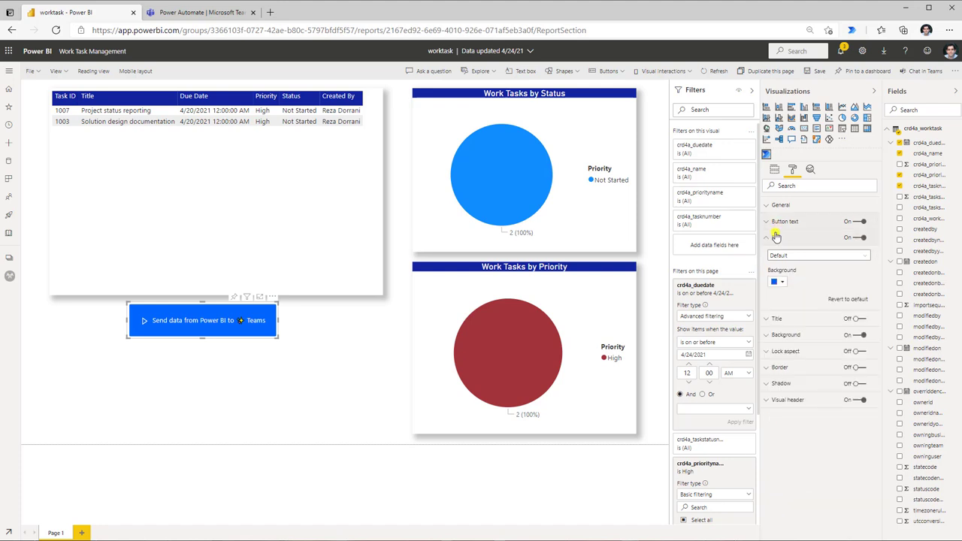
click(782, 282)
click(820, 299)
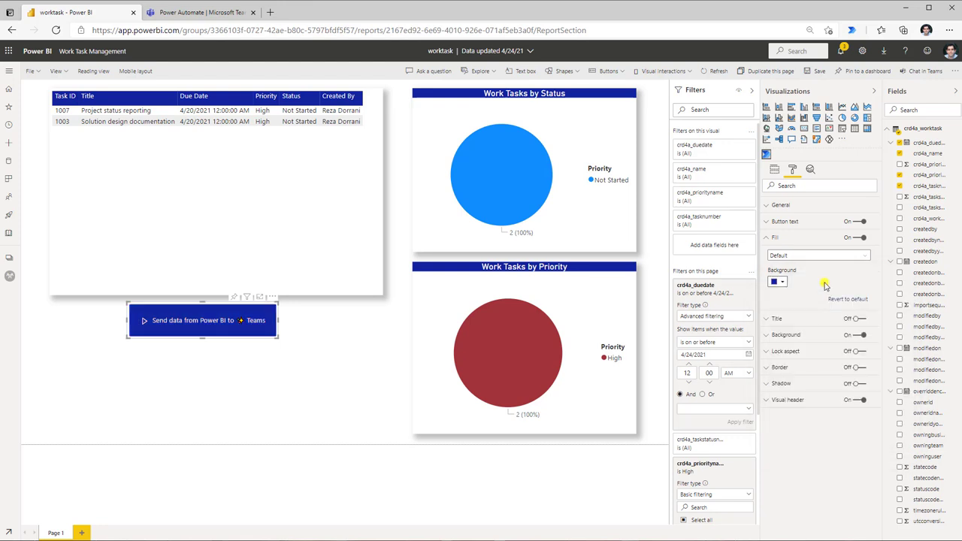
click(773, 222)
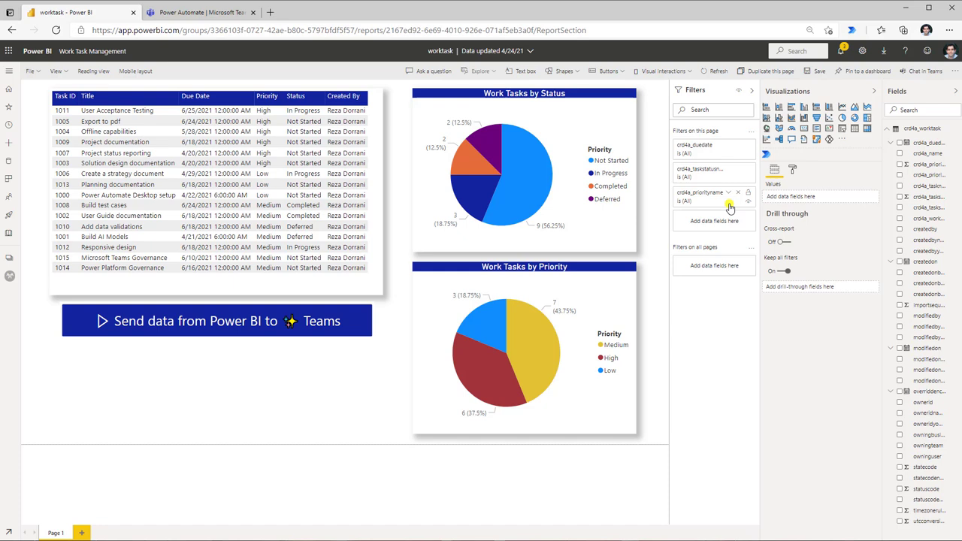
Add a second Power Automate button with task name, number, priority, status and due date, then edit its flow.
click(766, 155)
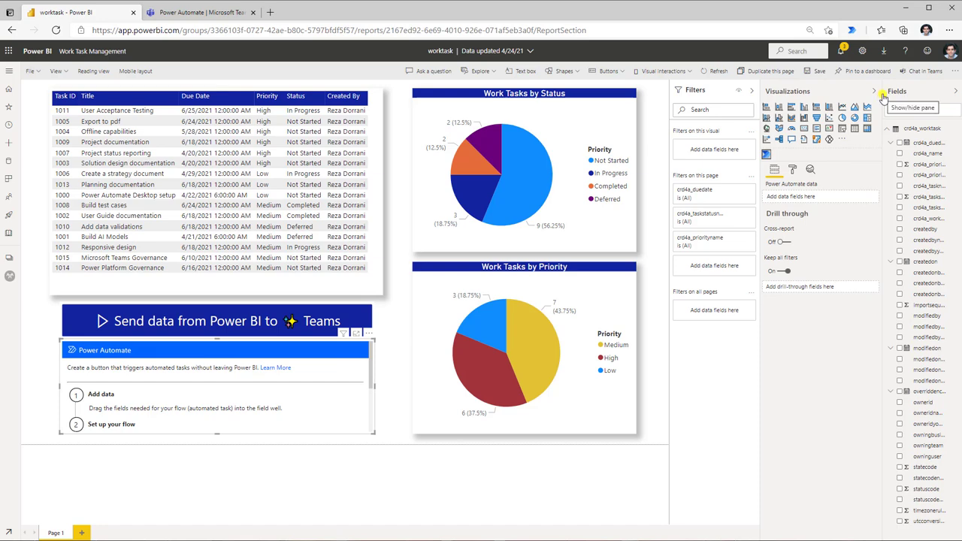
drag(883, 98, 808, 96)
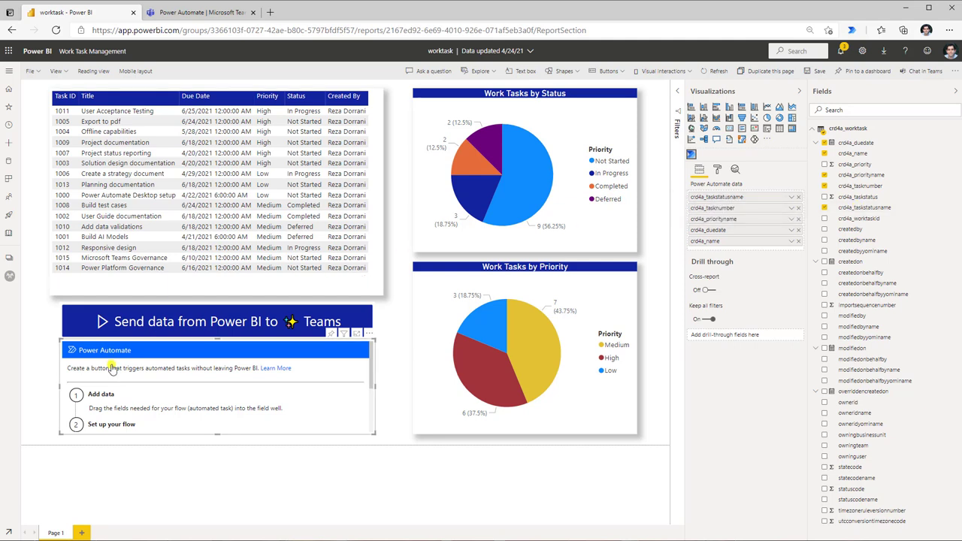
click(369, 334)
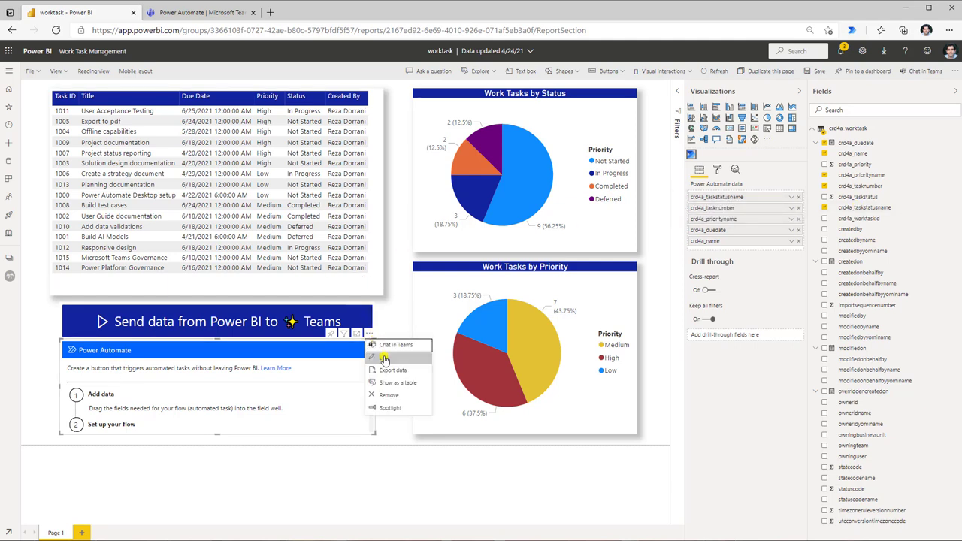
click(384, 360)
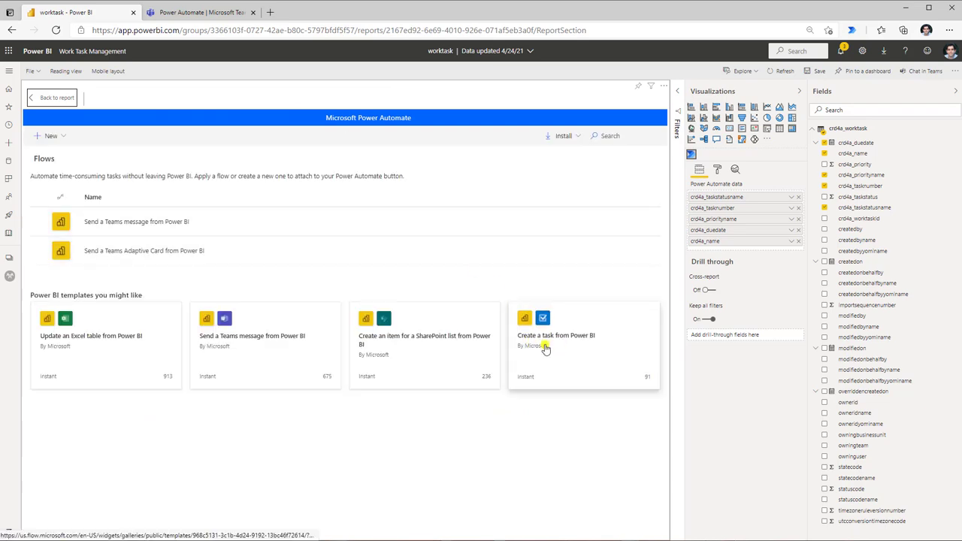
Start a flow from the 'Create a task from Power BI' template with crd4a_name as Subject.
click(568, 349)
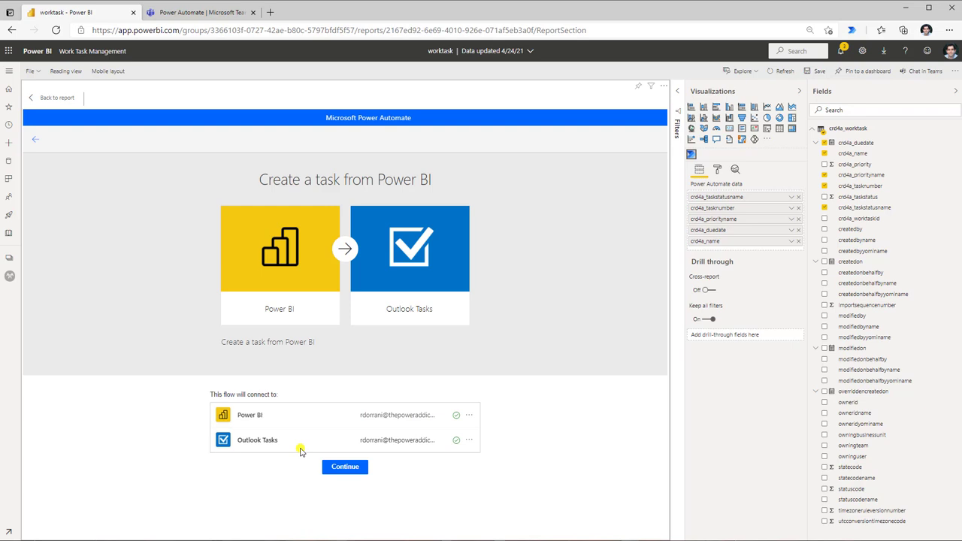
click(345, 466)
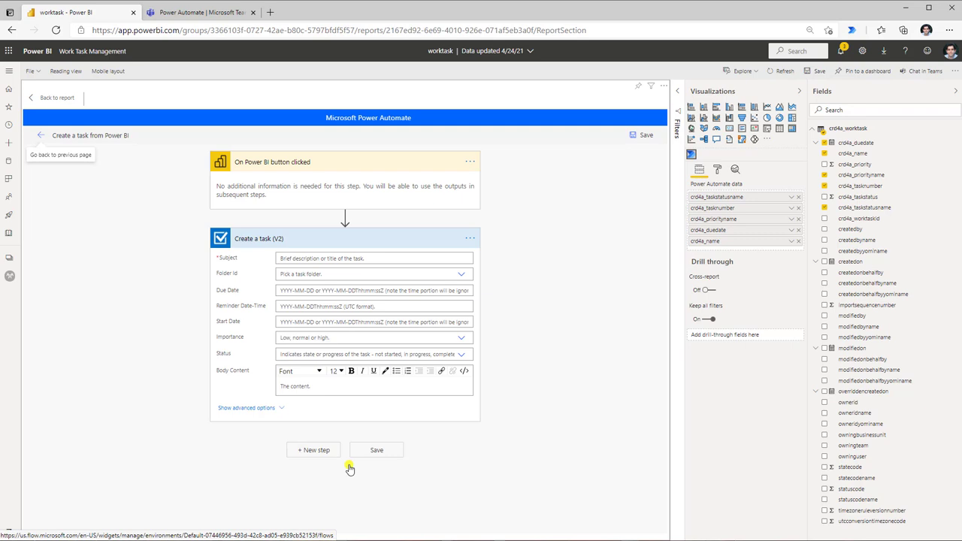
click(302, 259)
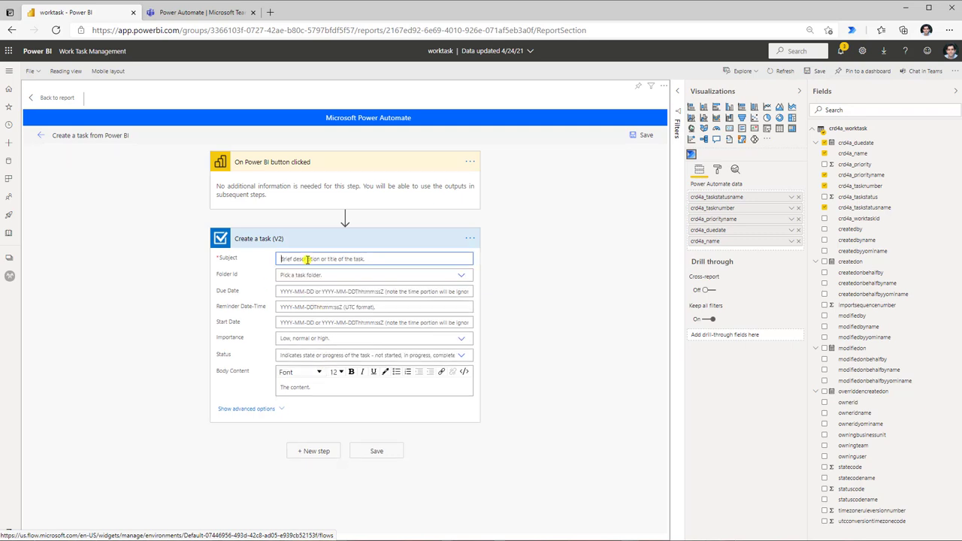
scroll(601, 395, down, 2)
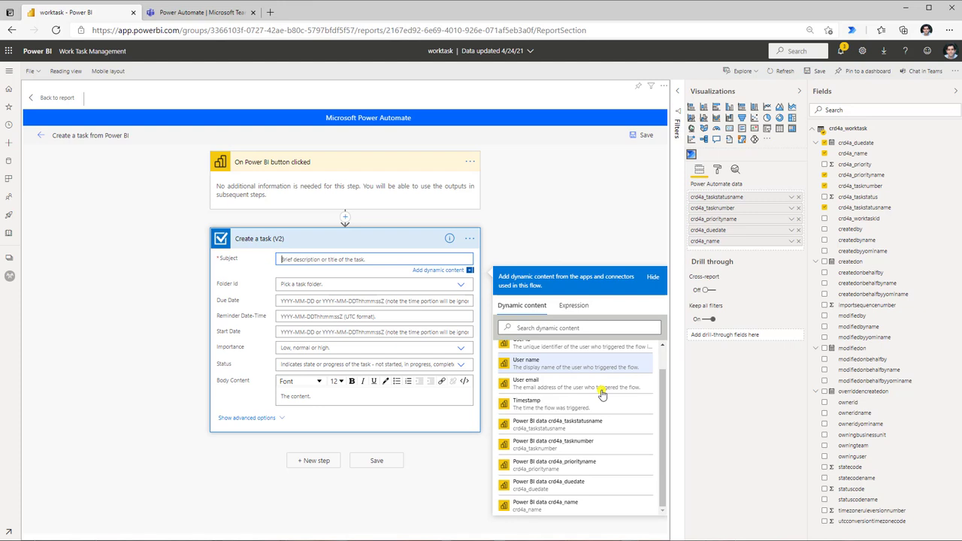
click(545, 505)
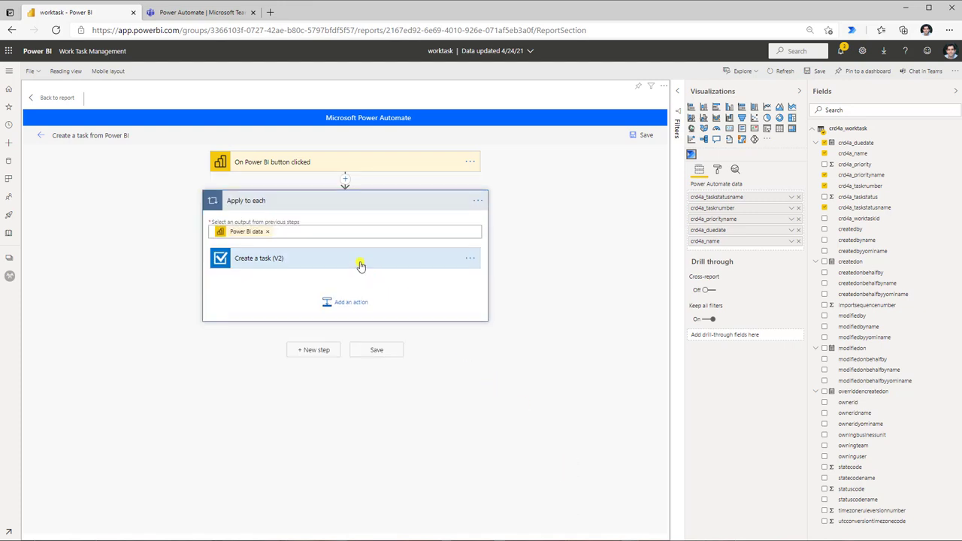
Store the tasks in the Tasks folder and map the report's due date to Due Date.
click(361, 265)
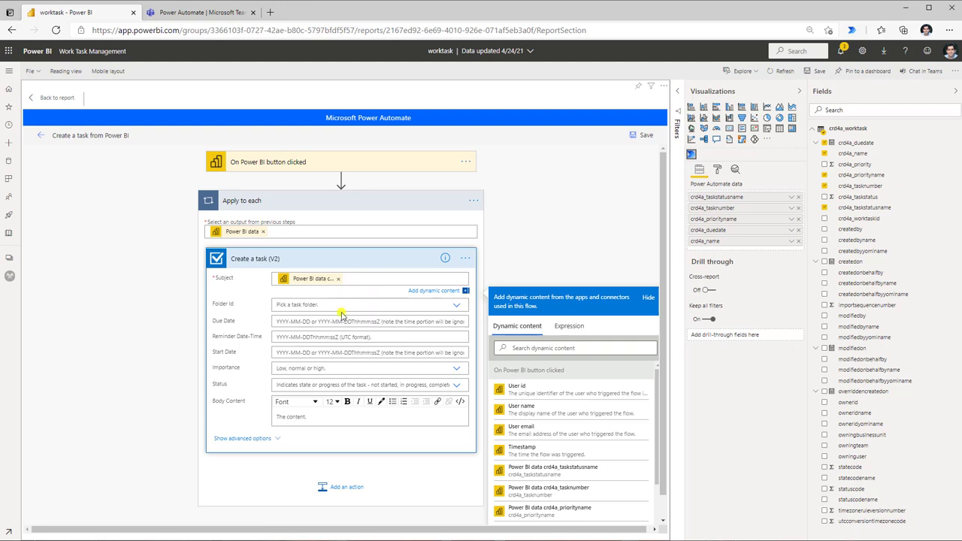
click(451, 306)
click(311, 343)
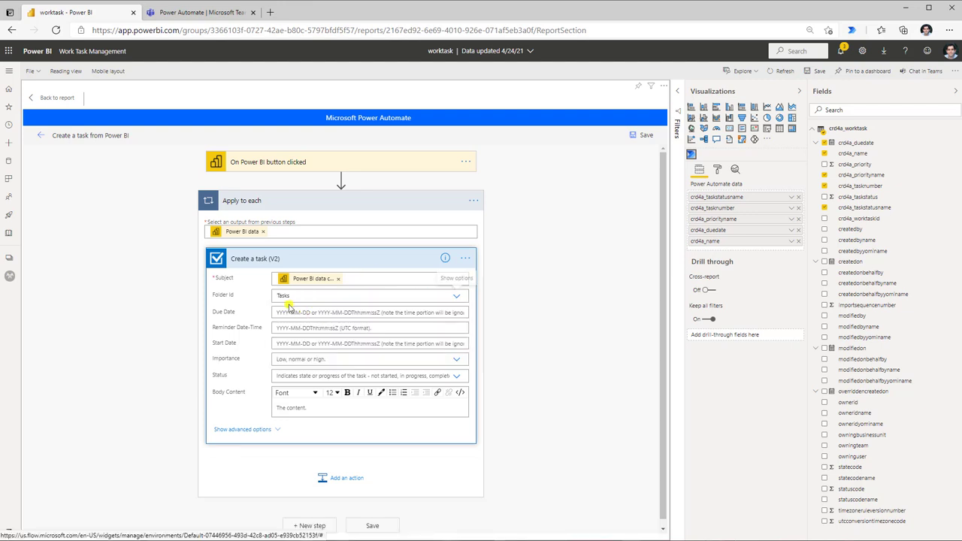
click(304, 313)
click(543, 520)
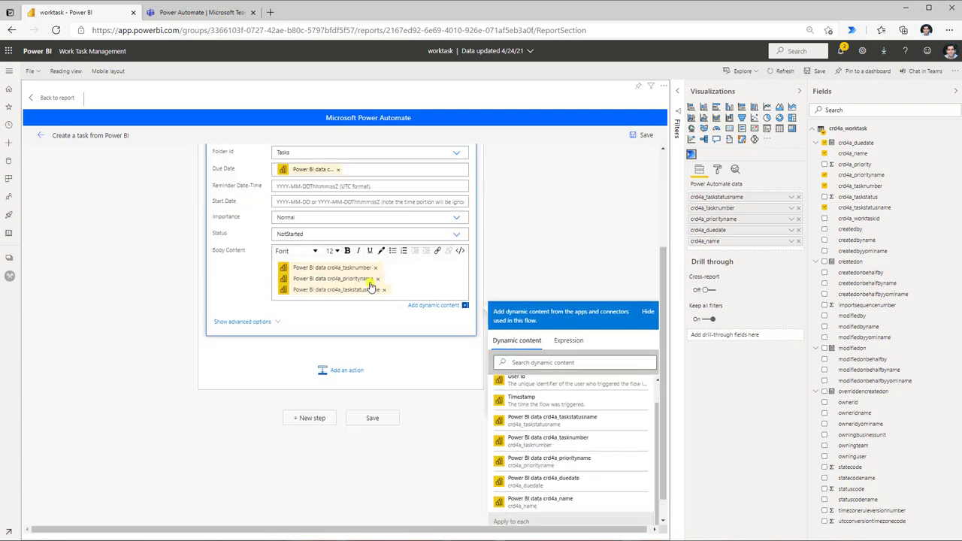
scroll(325, 359, up, 2)
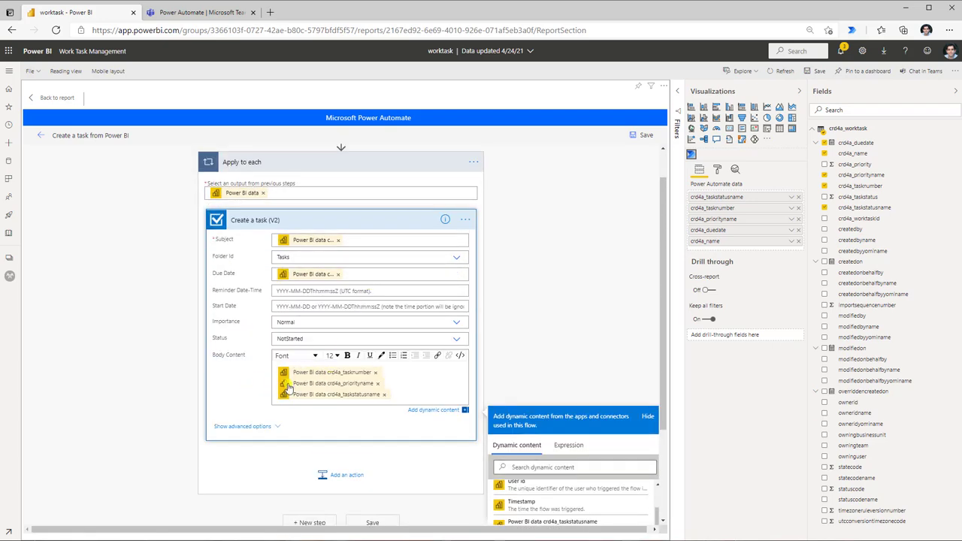
scroll(558, 325, up, 1)
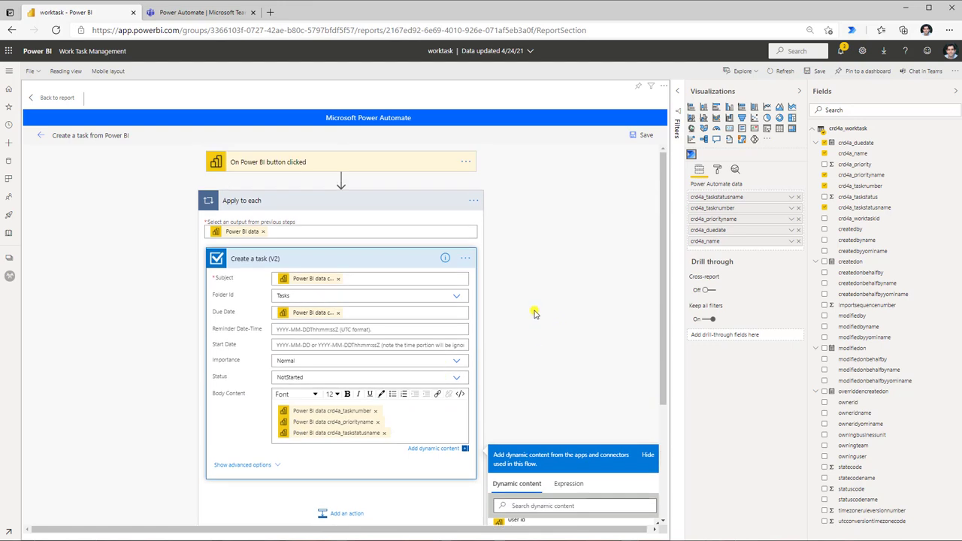
Save the task flow, apply it to the button, and go back to the report.
click(642, 135)
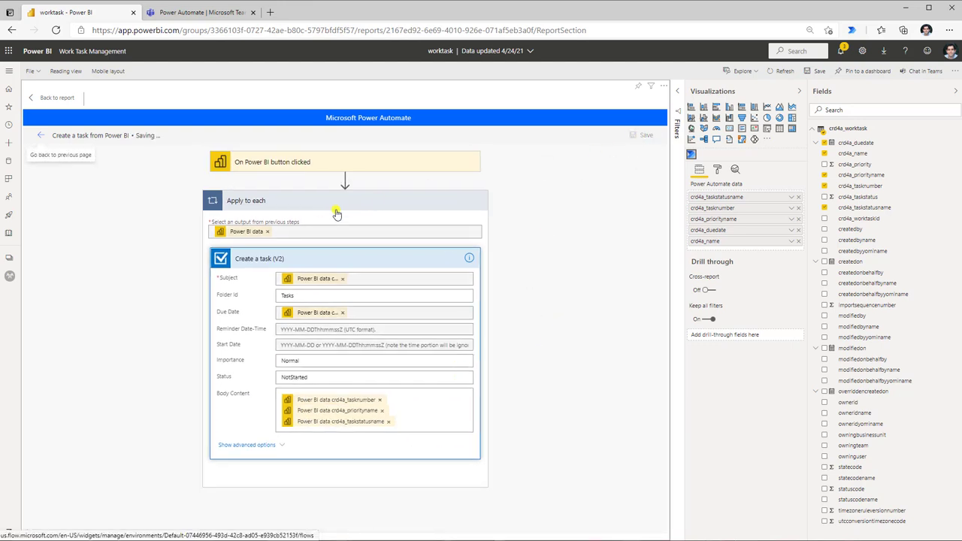
click(40, 136)
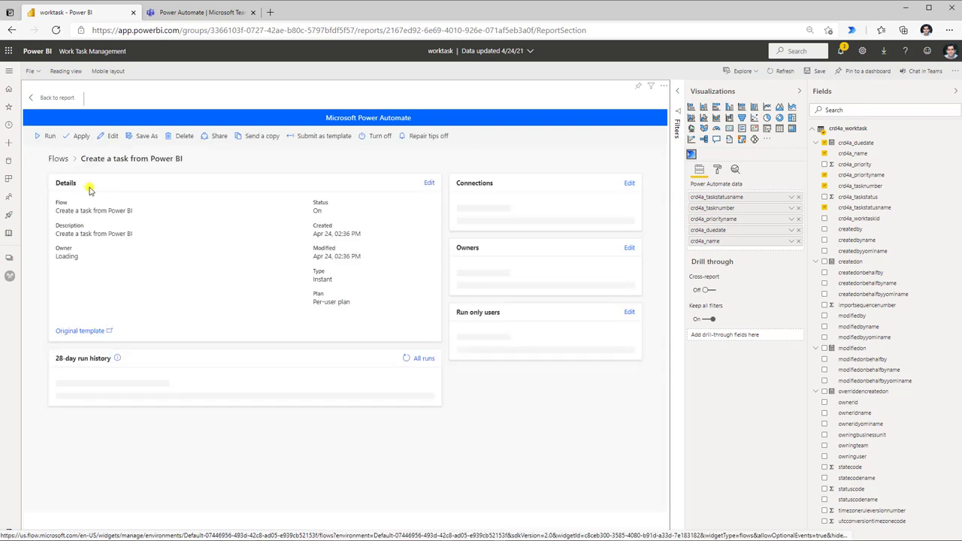
click(79, 137)
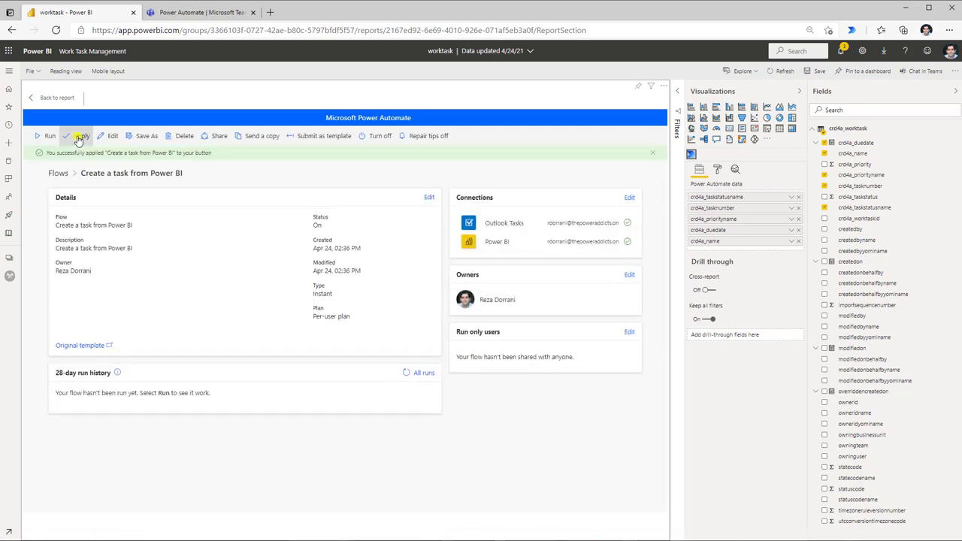
click(36, 98)
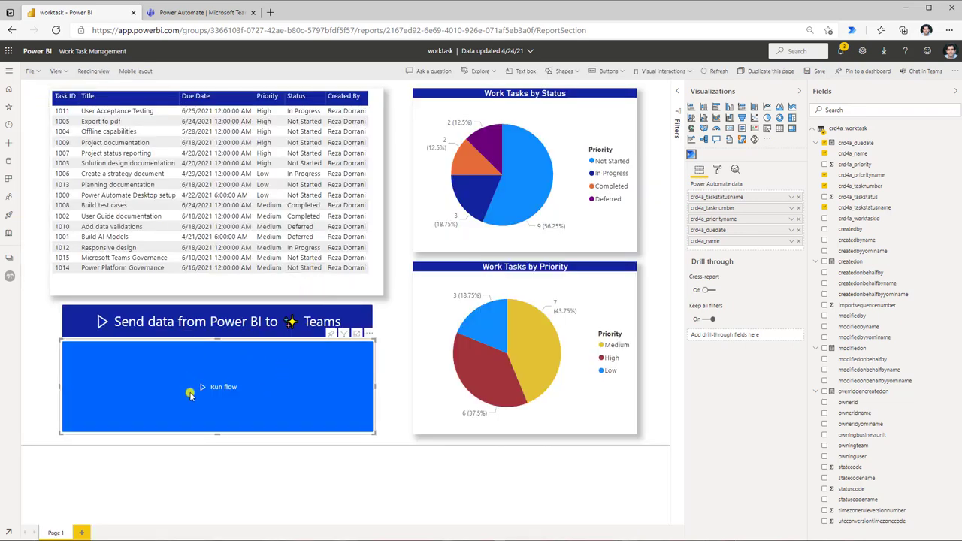
Shorten the Add Tasks button and save the report.
drag(217, 435, 210, 374)
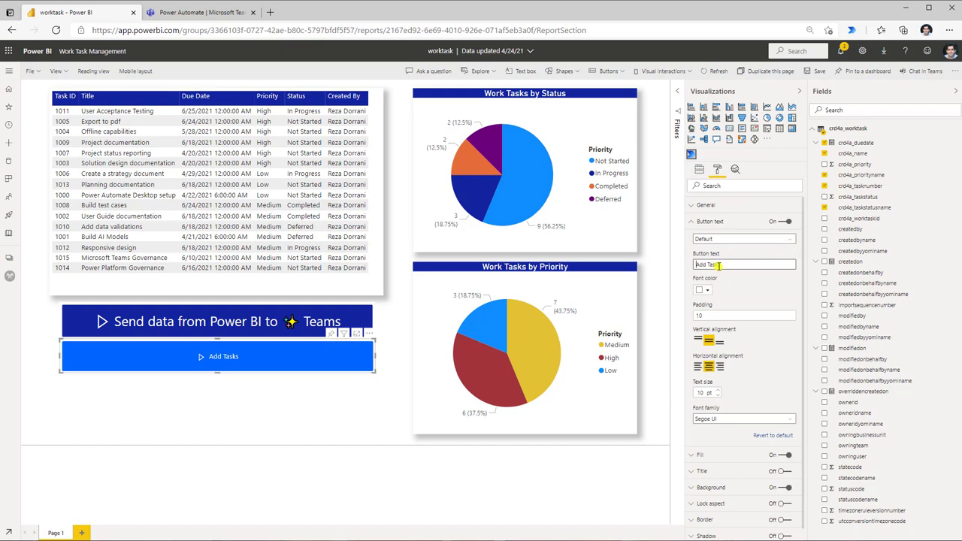
click(816, 70)
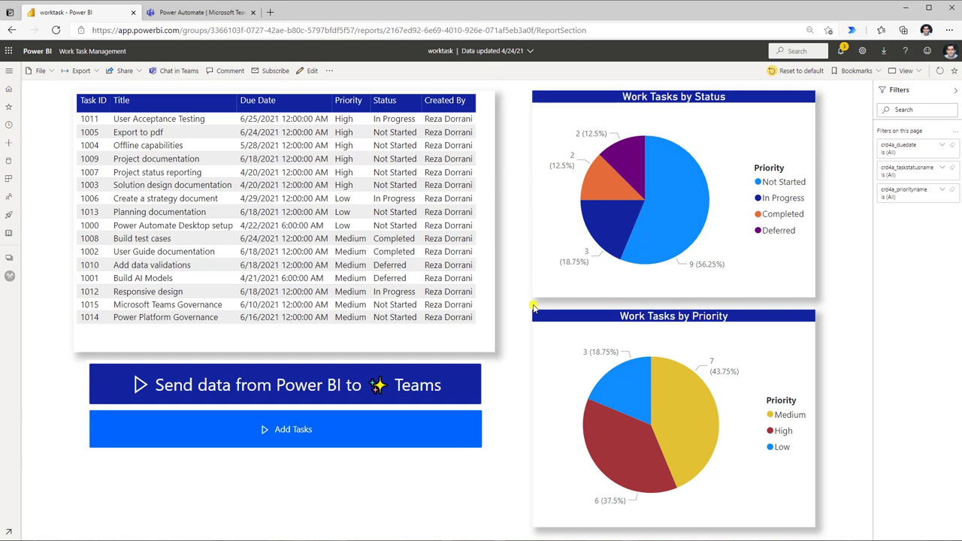
Filter to High-priority tasks, run the Add Tasks flow, and open Outlook mail in a new tab.
click(640, 442)
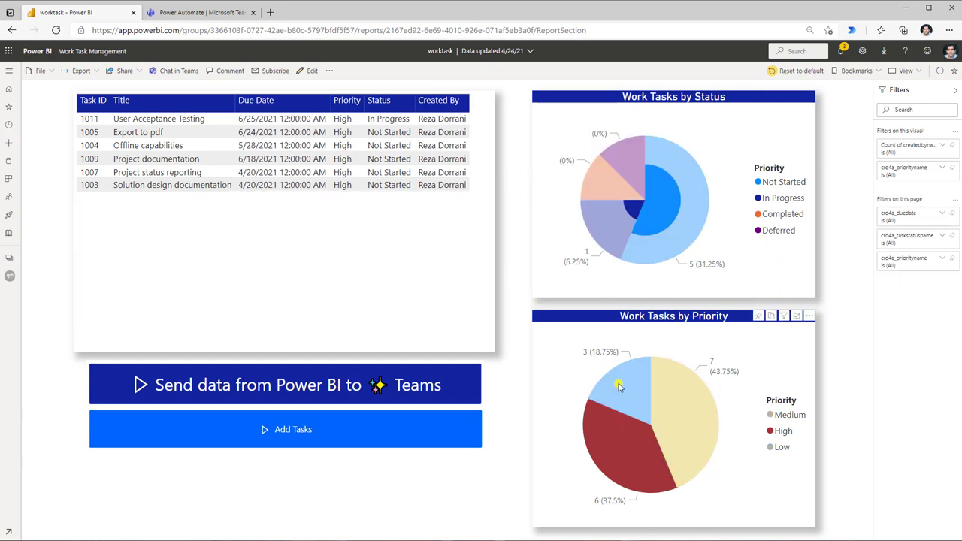
mouse_move(639, 449)
click(296, 430)
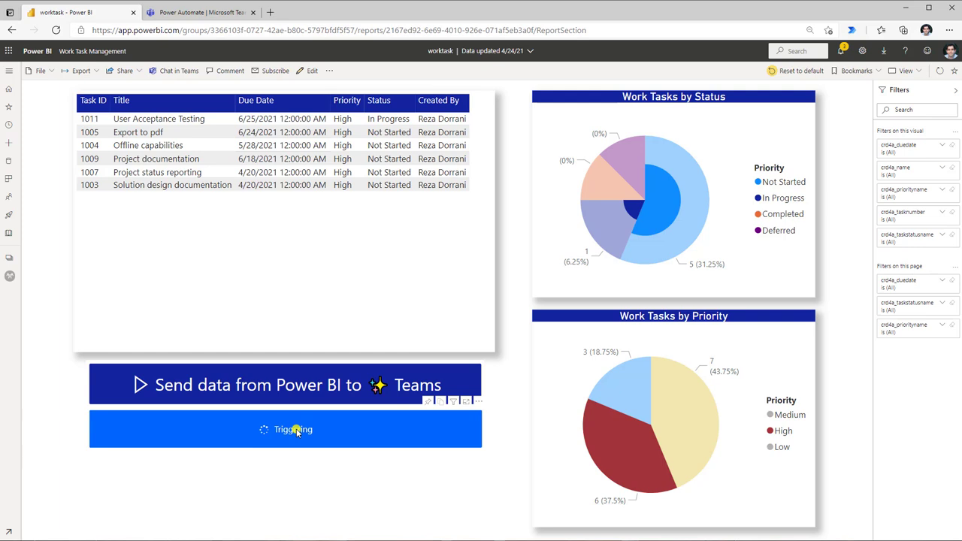
click(270, 12)
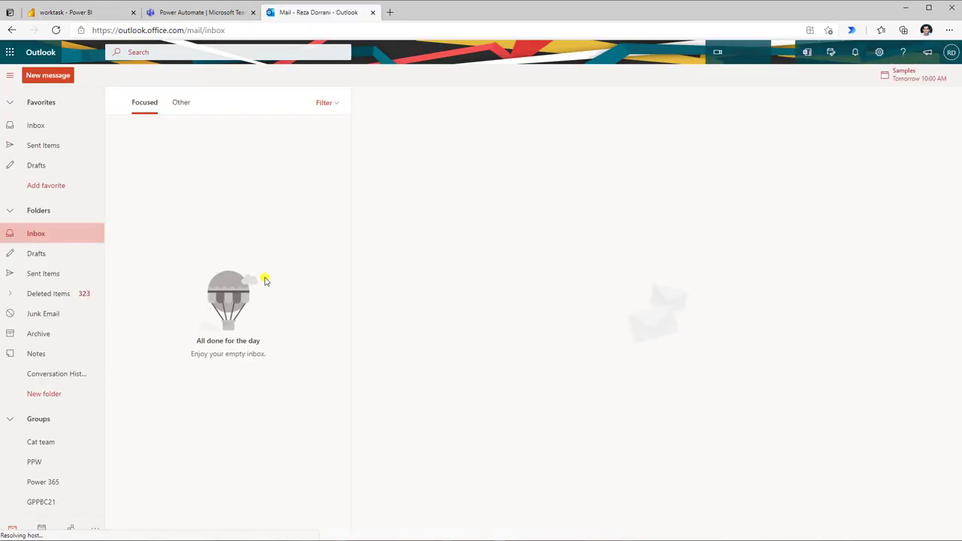
Open Microsoft To Do, check the Project documentation task's details, then return to Power BI.
click(94, 529)
click(111, 508)
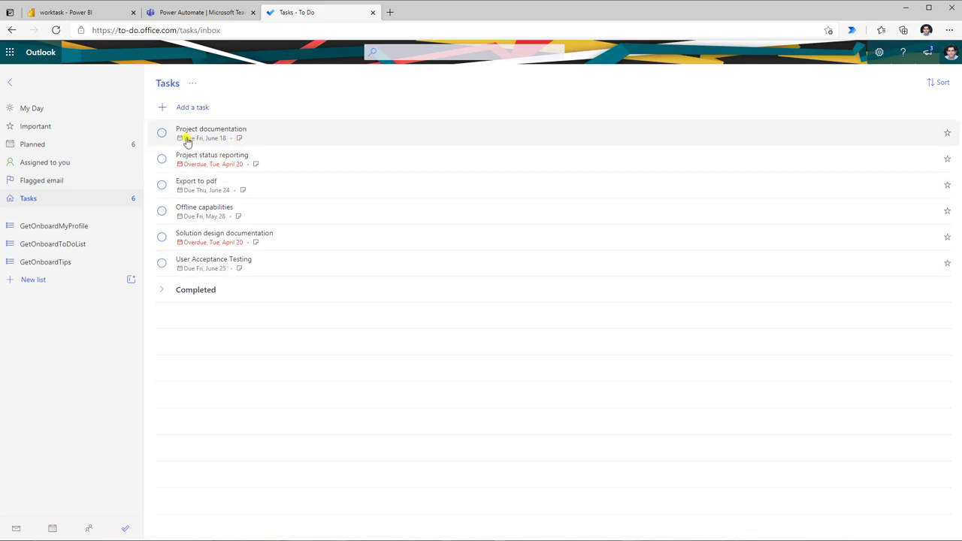
click(274, 140)
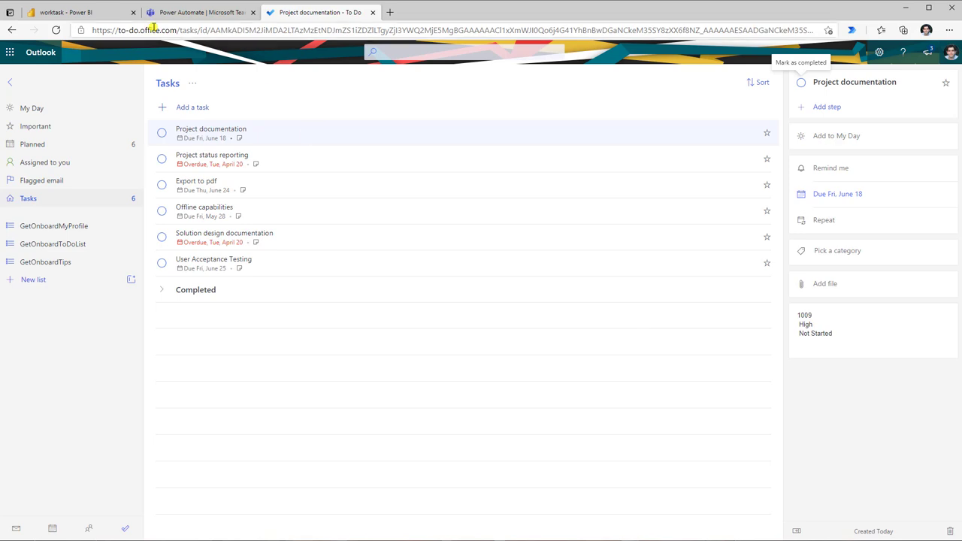
click(72, 12)
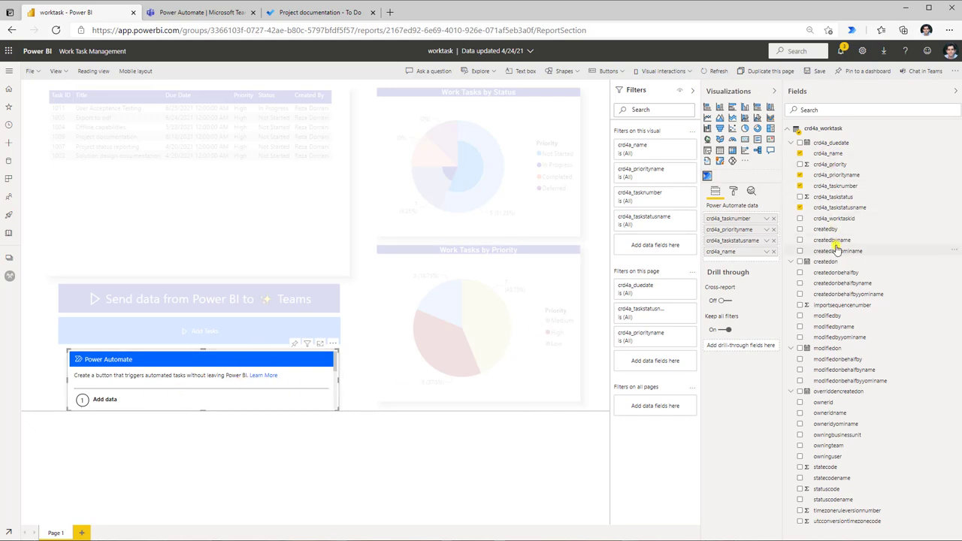
Try a new instant cloud flow, then edit the 'Send a Teams Adaptive Card from Power BI' flow instead.
click(333, 343)
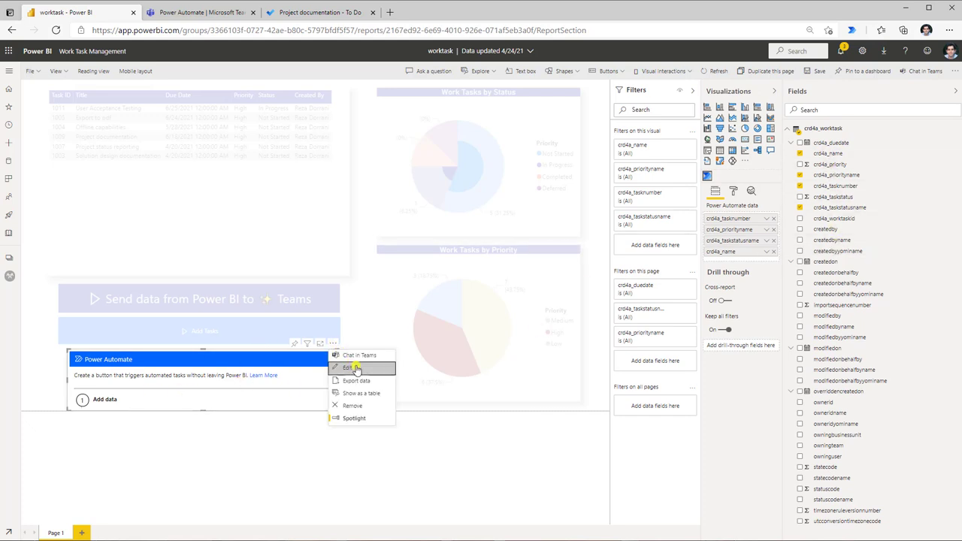
click(347, 368)
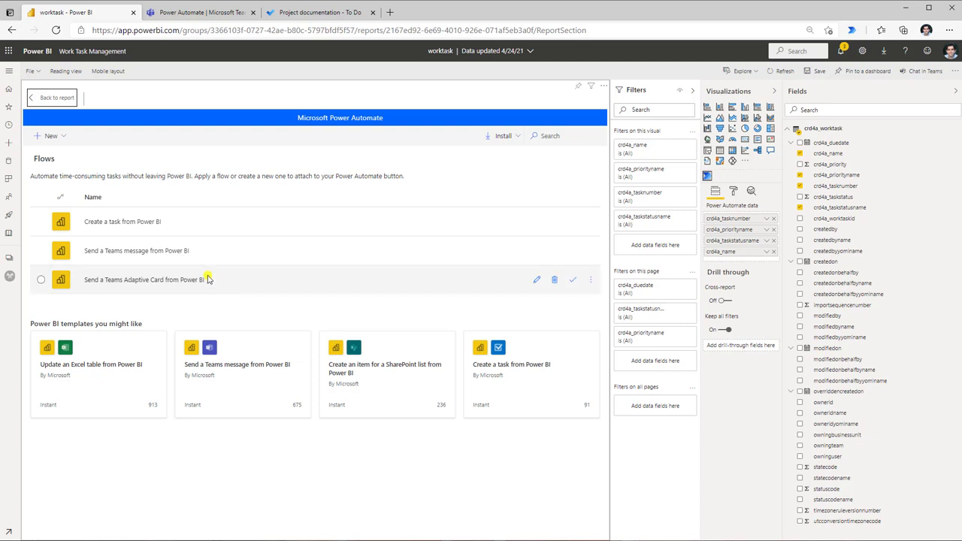
click(54, 138)
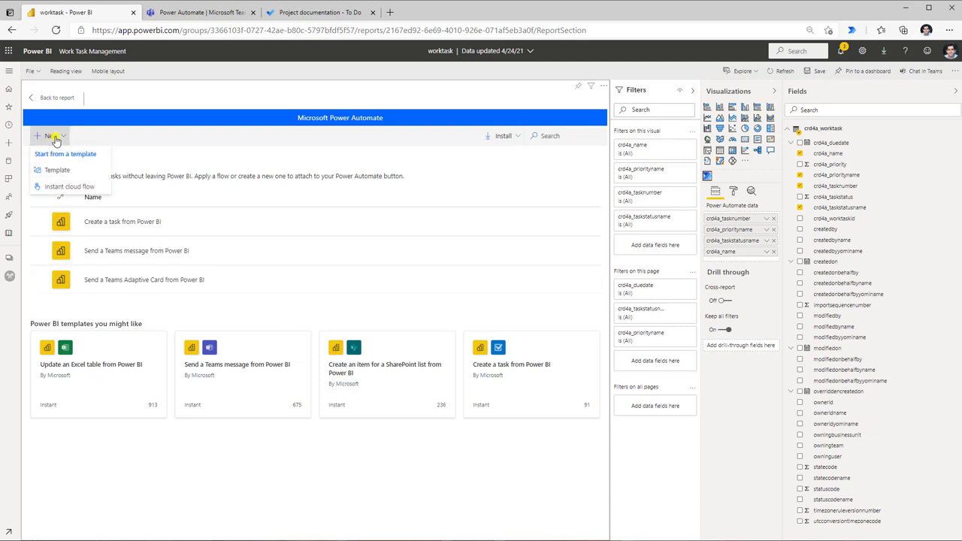
click(88, 188)
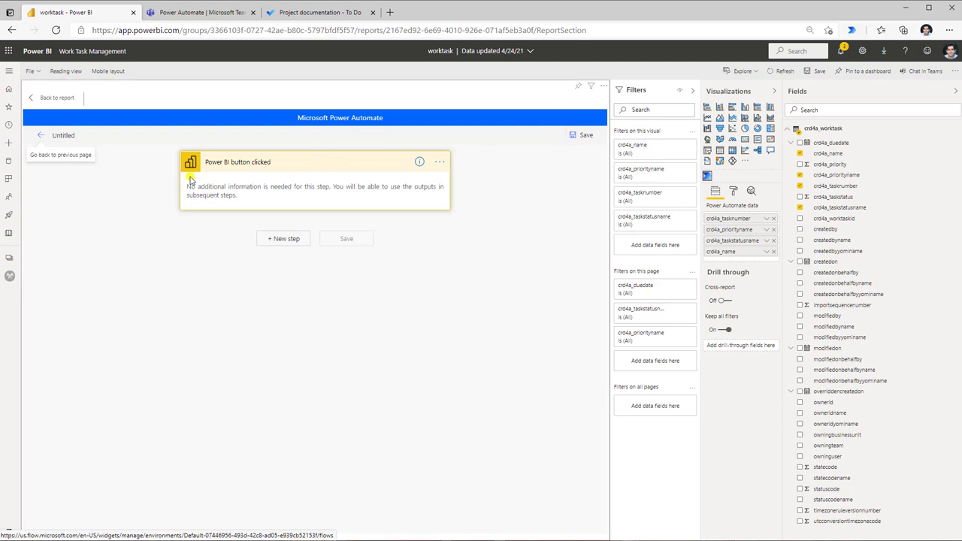
click(40, 136)
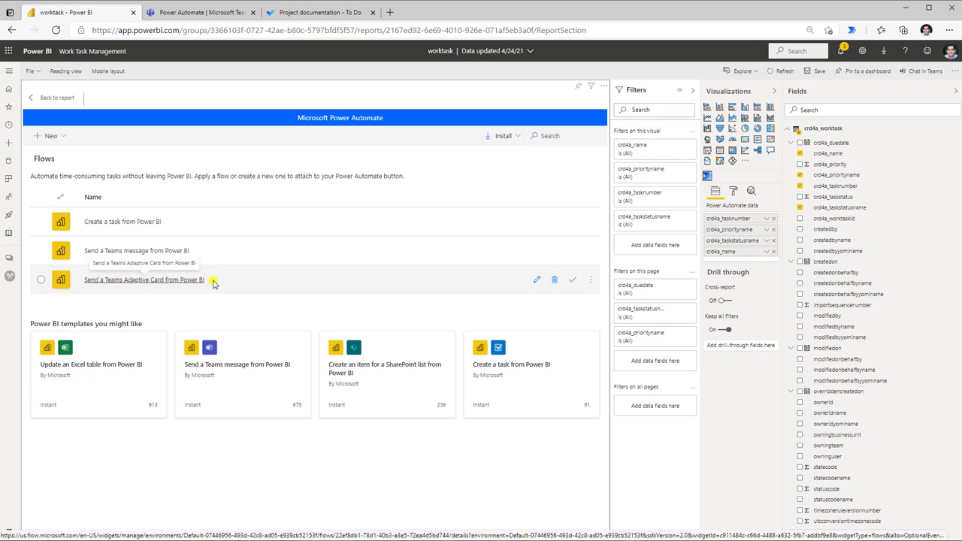
click(537, 279)
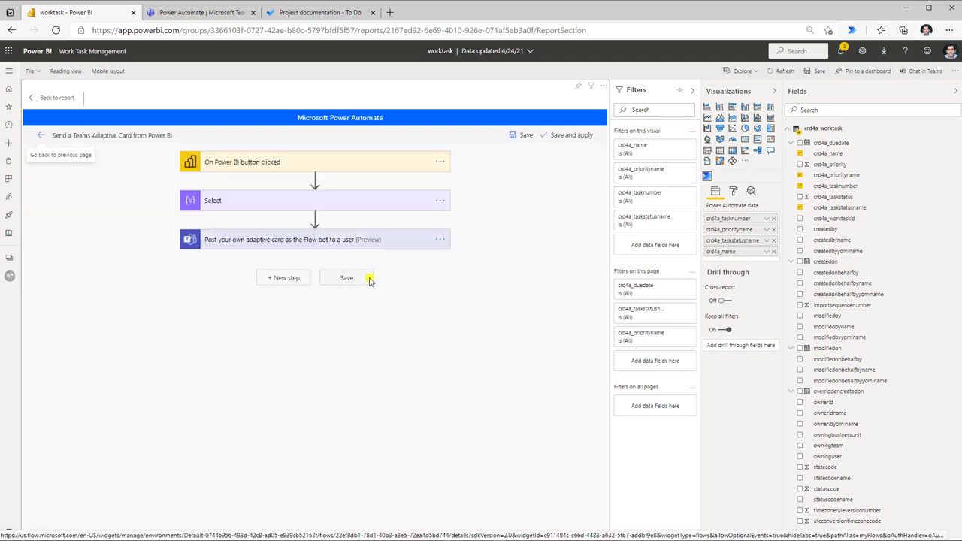
Review the trigger, Select and adaptive-card post steps, then save, apply and return to the report.
click(313, 167)
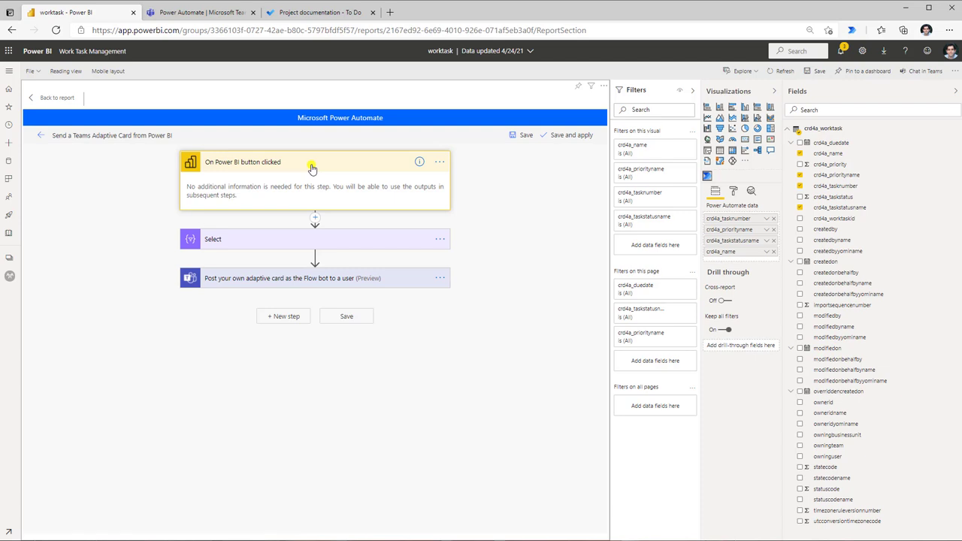
click(263, 247)
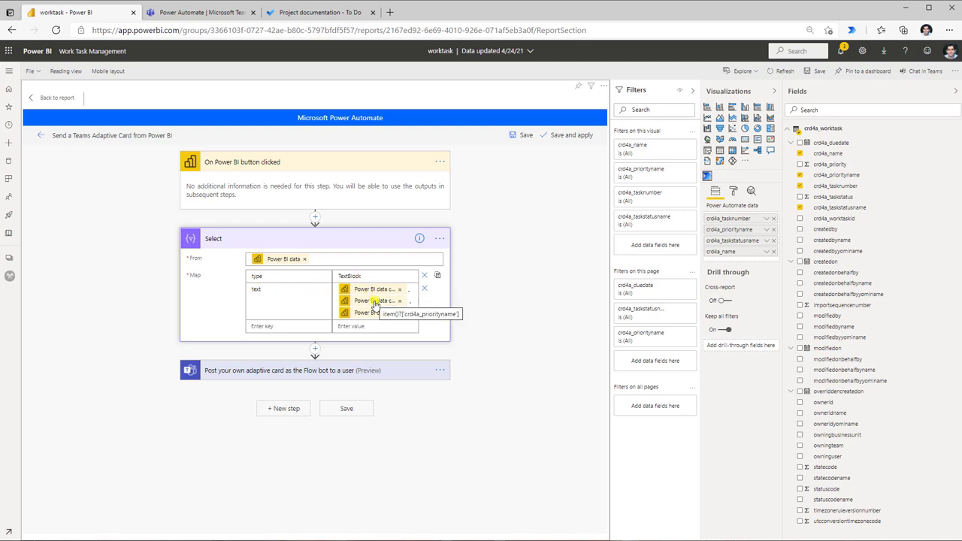
click(267, 370)
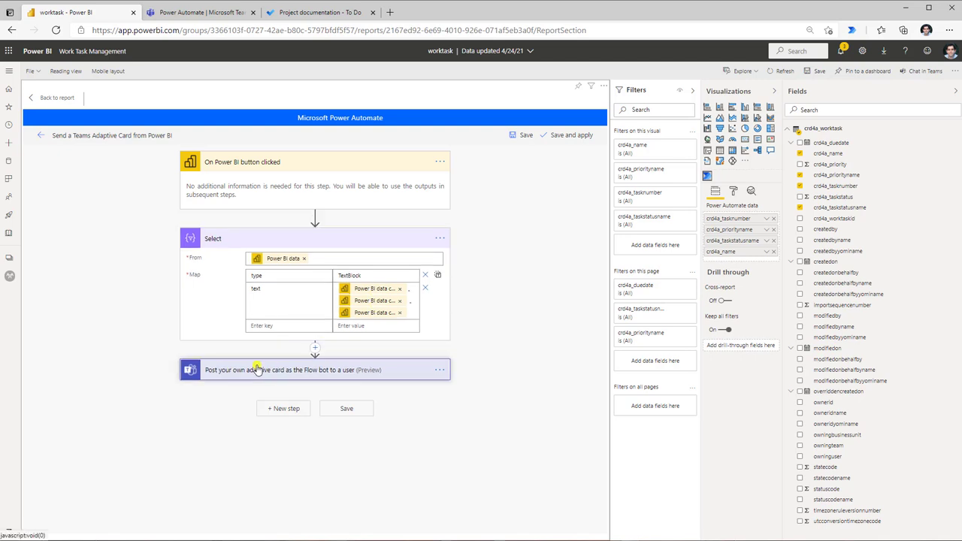
scroll(217, 370, down, 1)
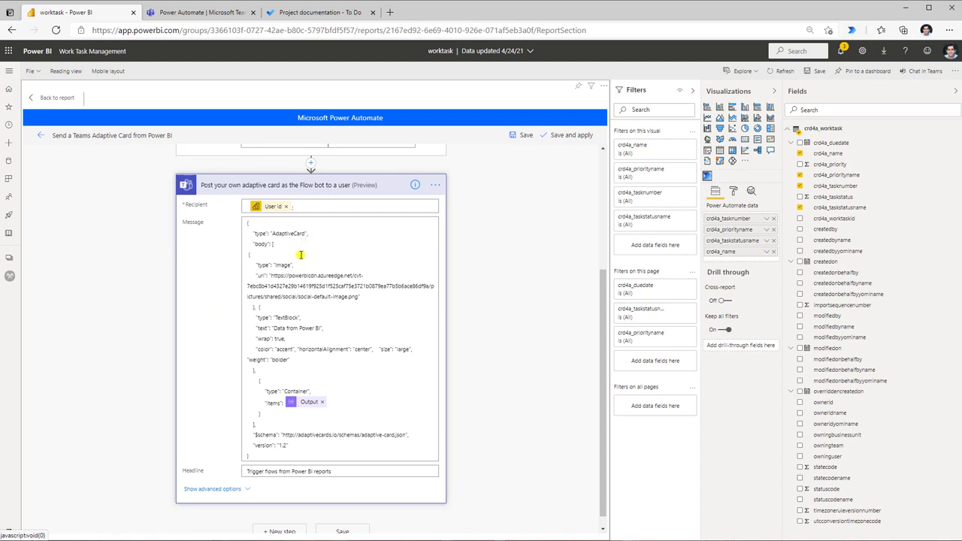
scroll(298, 259, up, 3)
scroll(304, 309, down, 4)
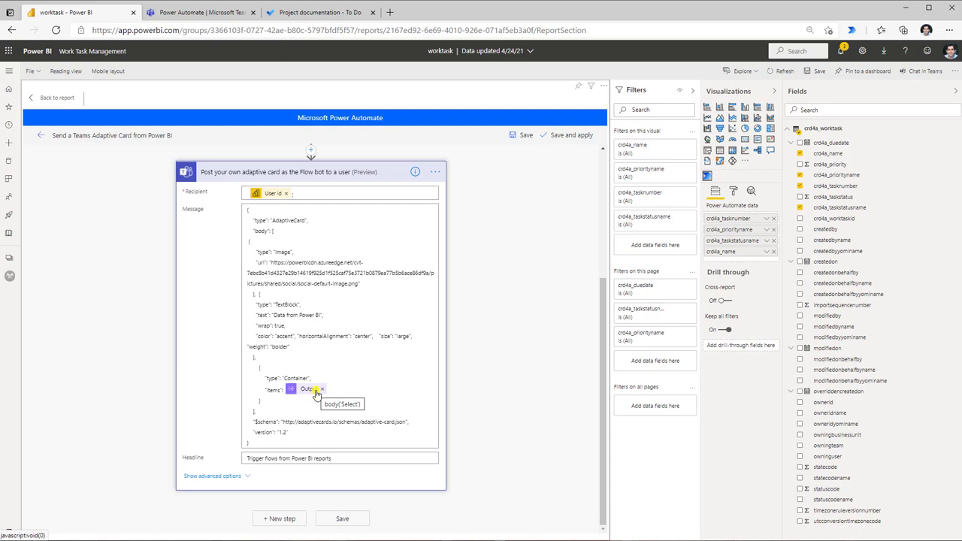
scroll(308, 361, up, 2)
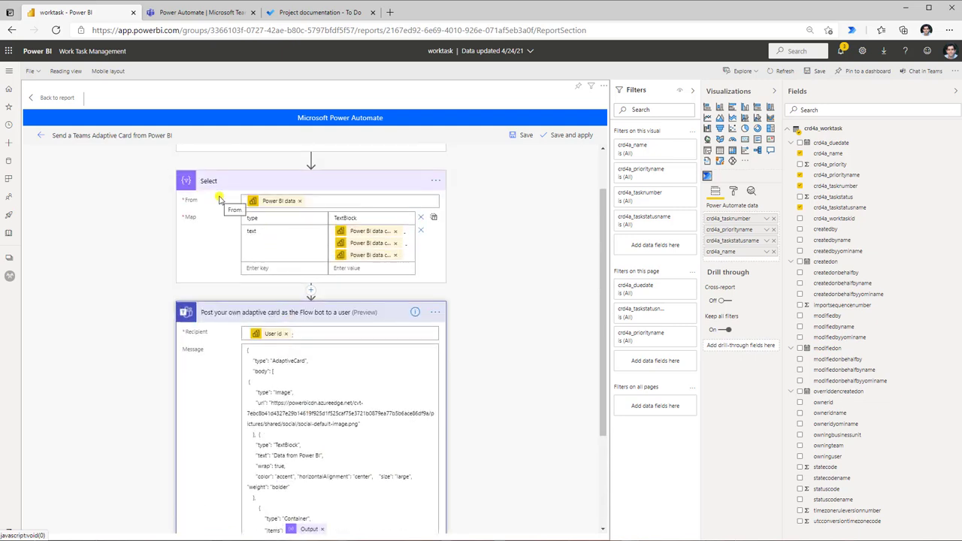
click(564, 135)
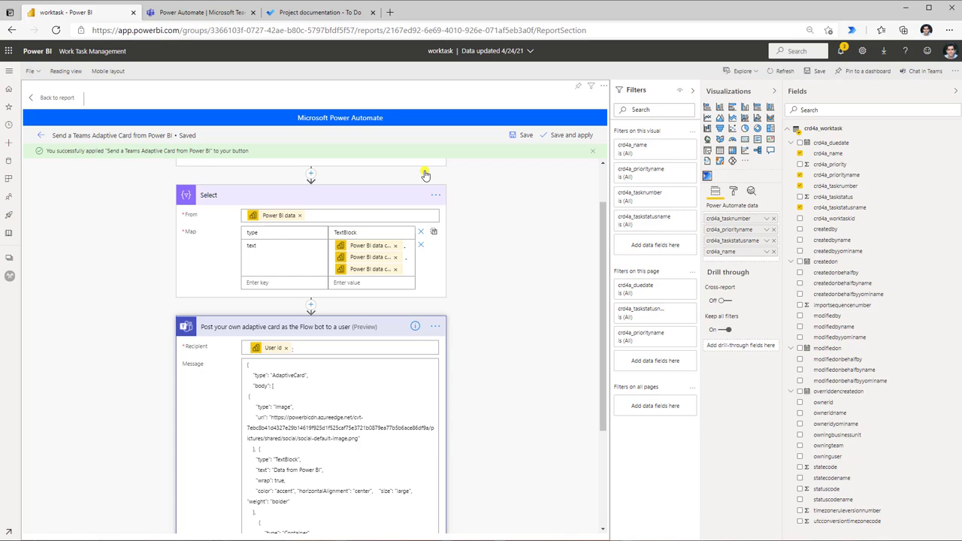
click(68, 97)
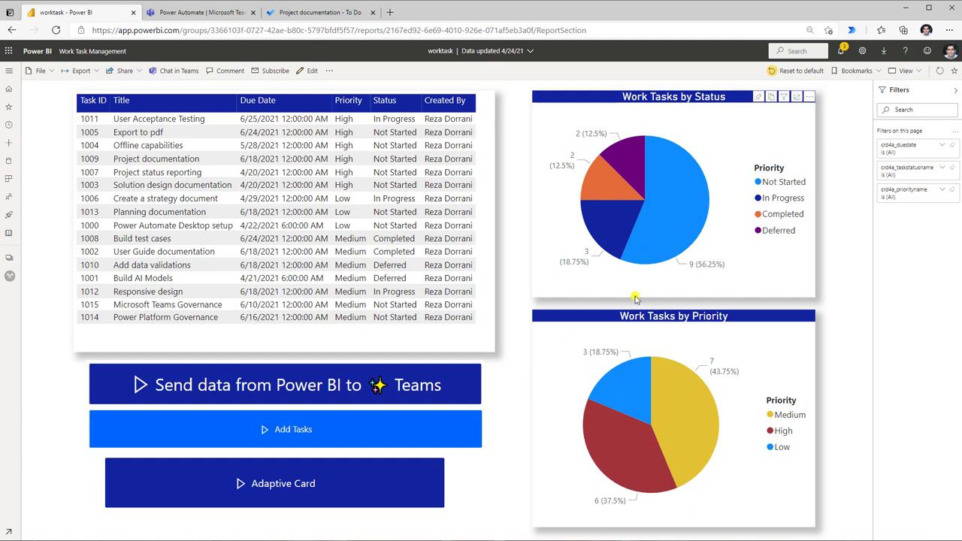
Filter to In Progress tasks, run the Adaptive Card flow, and view the enlarged Teams chat.
click(614, 232)
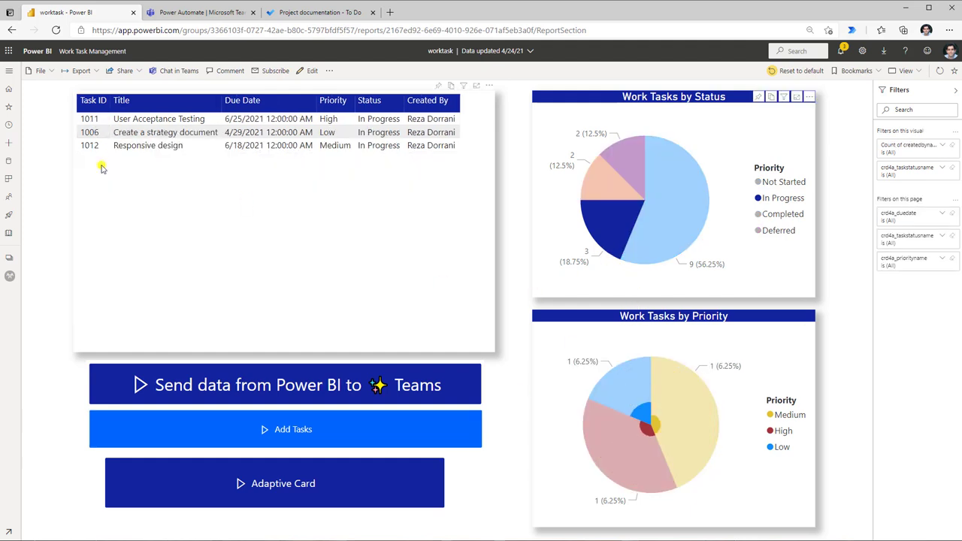
click(274, 485)
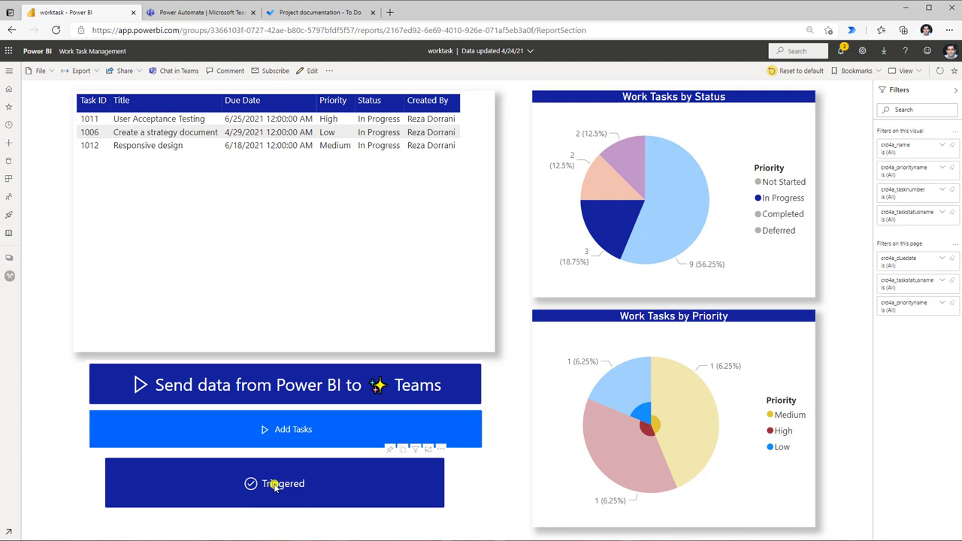
click(201, 13)
key(ctrl+plus)
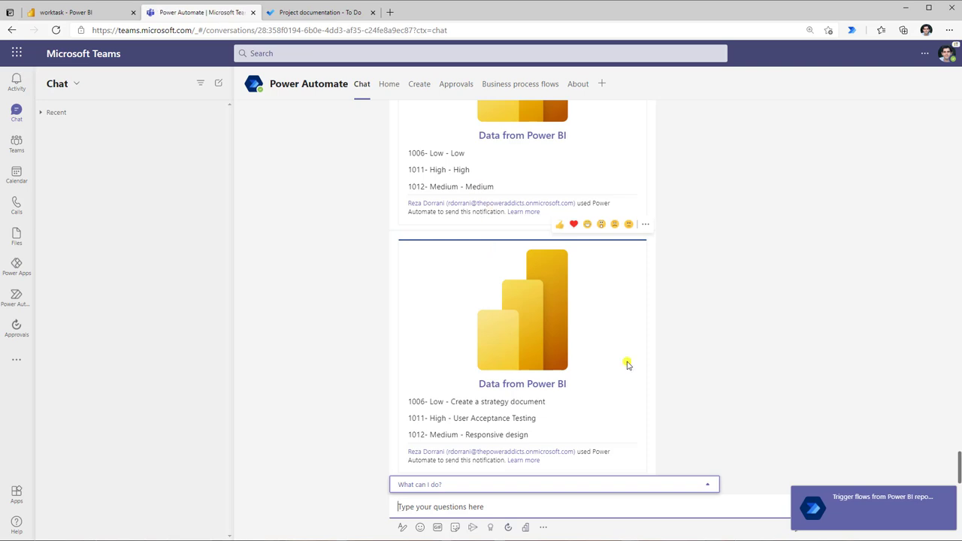
Check the card listing tasks 1006 Low, 1011 High, 1012 Medium, then return to Power BI.
mouse_move(285, 83)
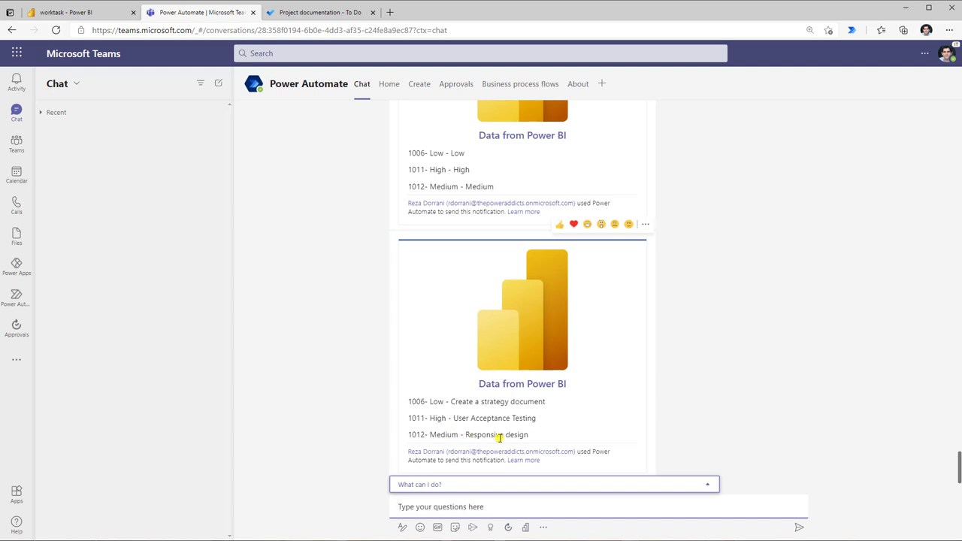
click(107, 18)
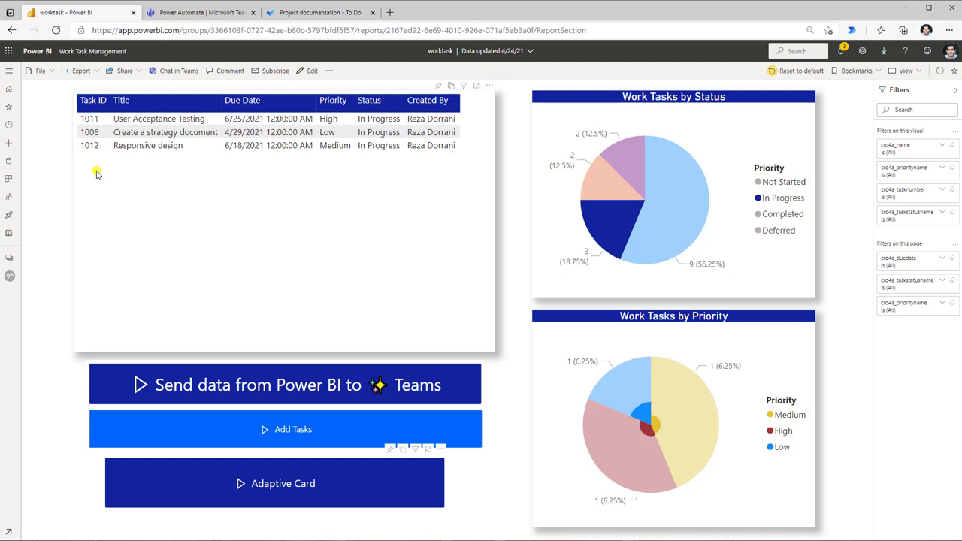